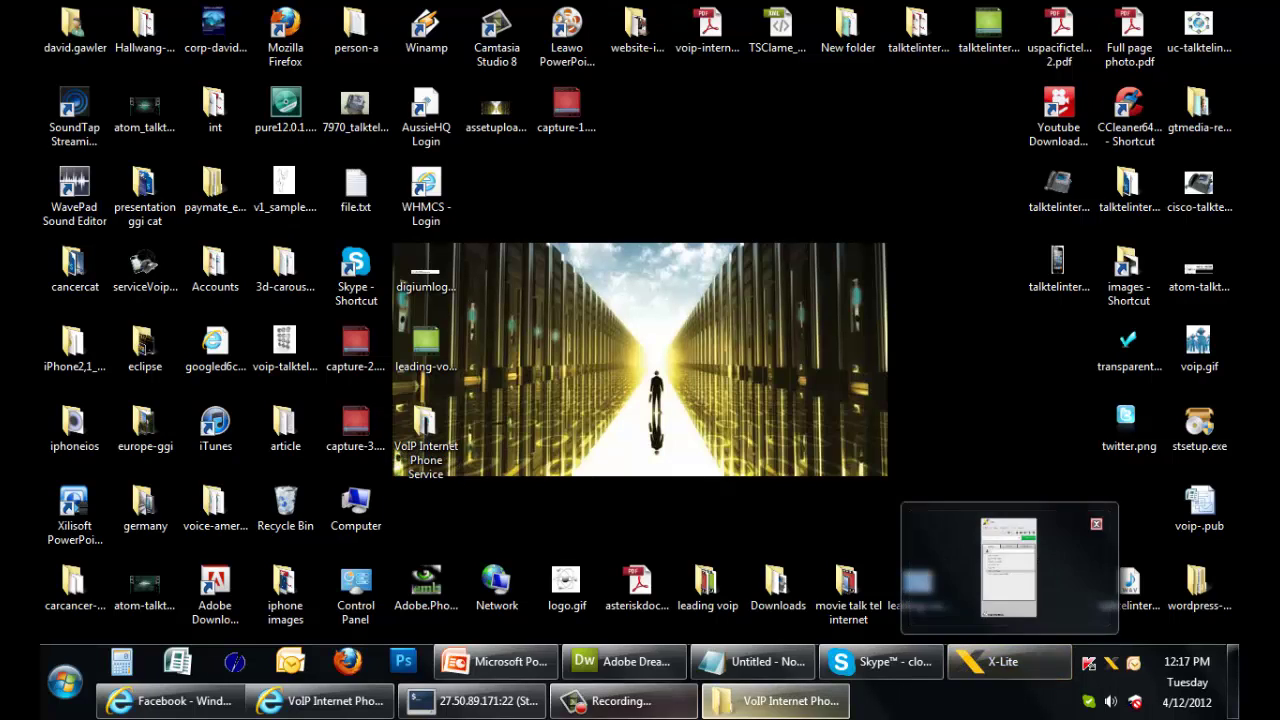
- Bring the X-Lite softphone window to the front
click(620, 700)
click(1202, 527)
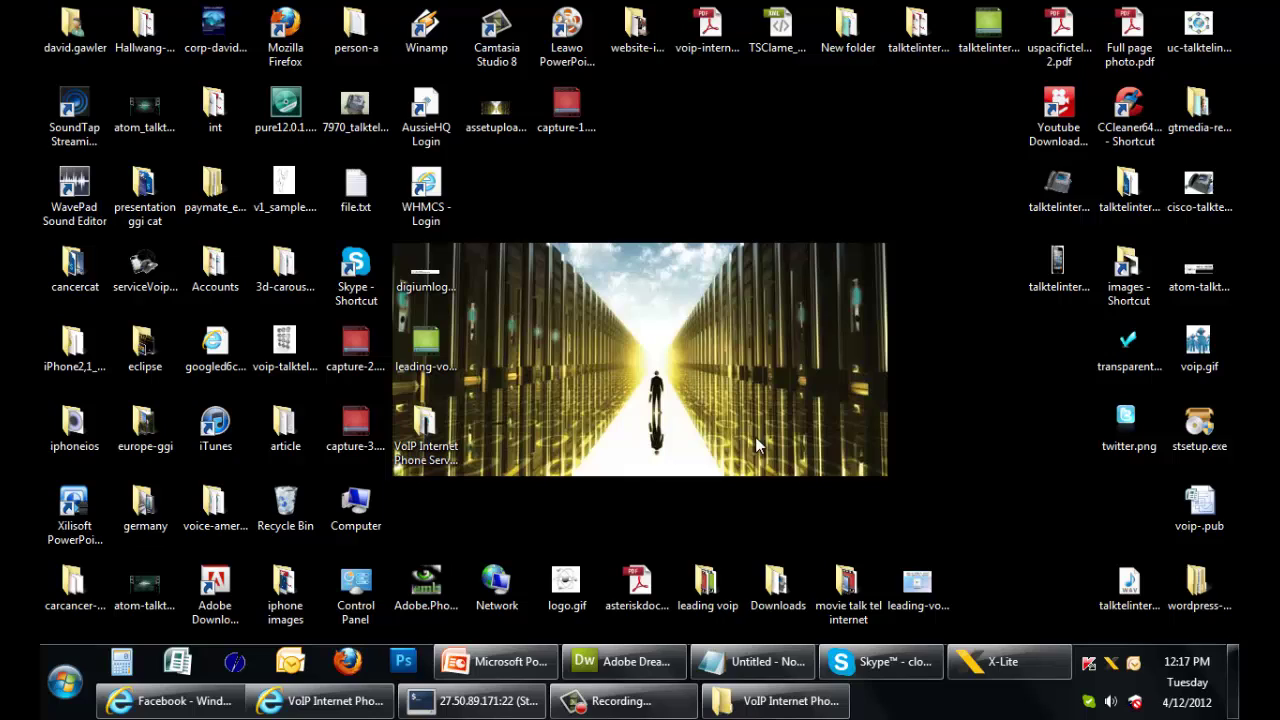
click(1000, 660)
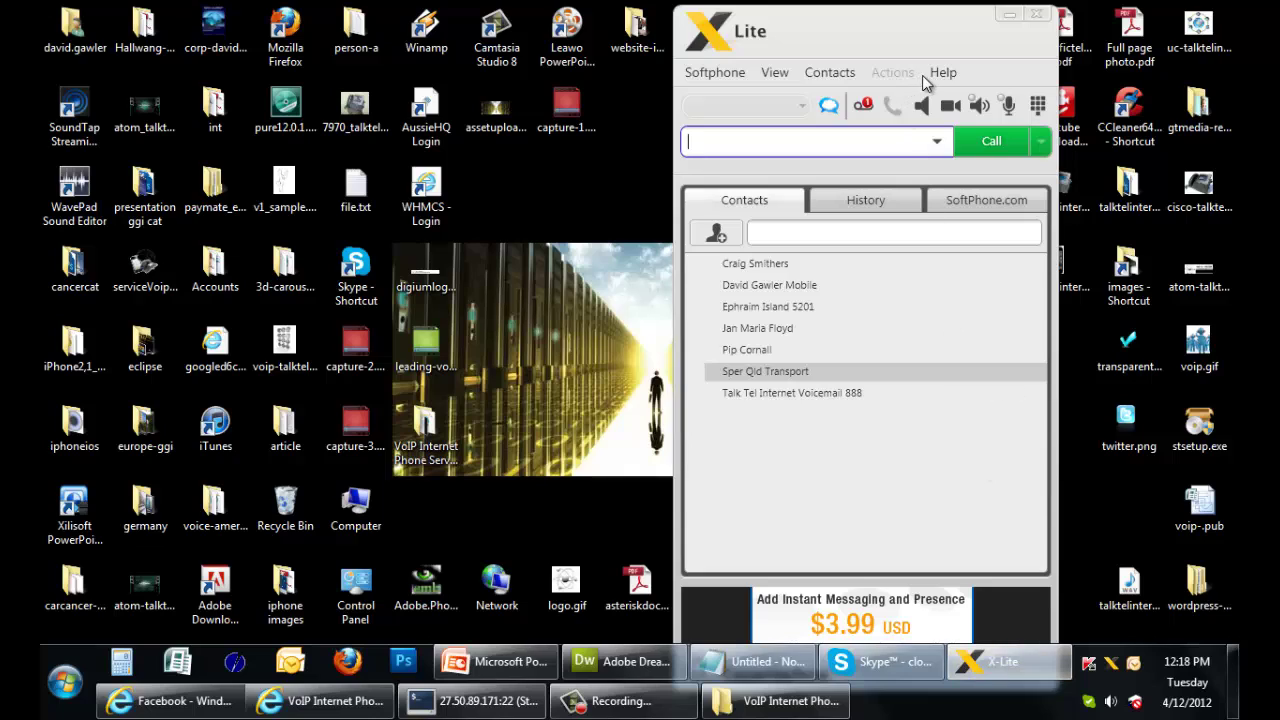
- Confirm in Help > About that X-Lite is version 5.0.0, then close the About dialog
click(937, 78)
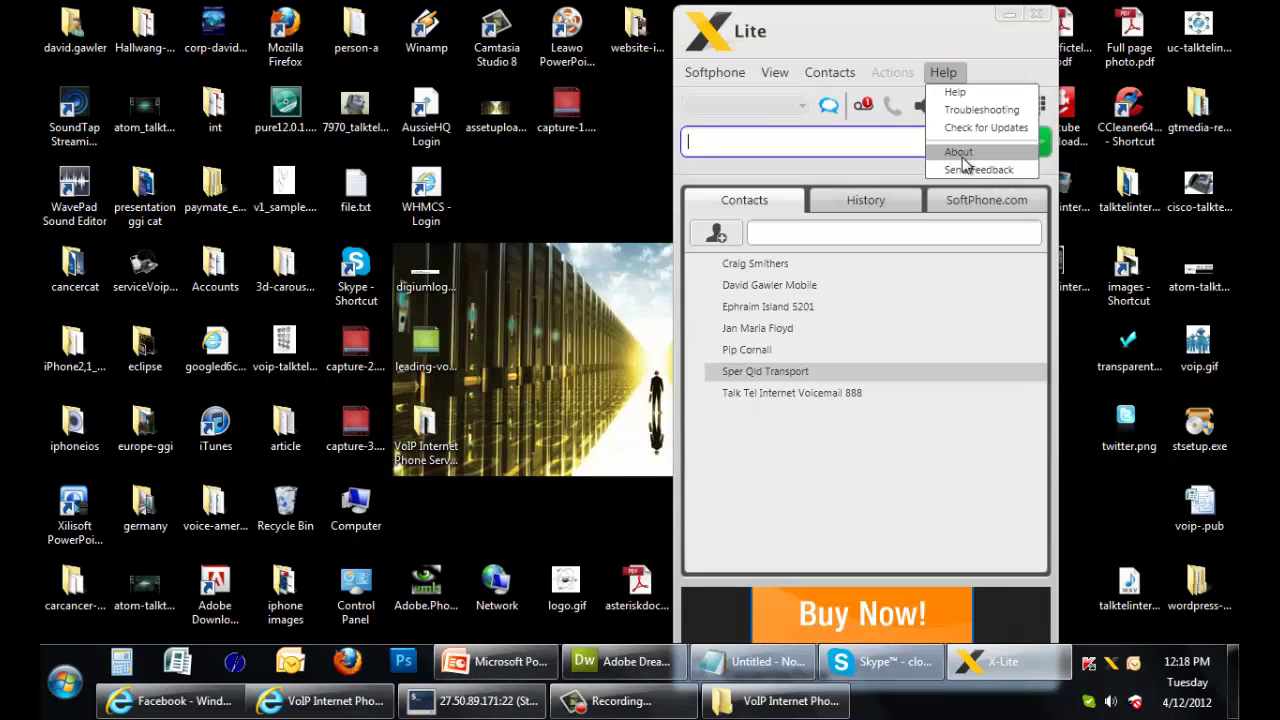
click(963, 158)
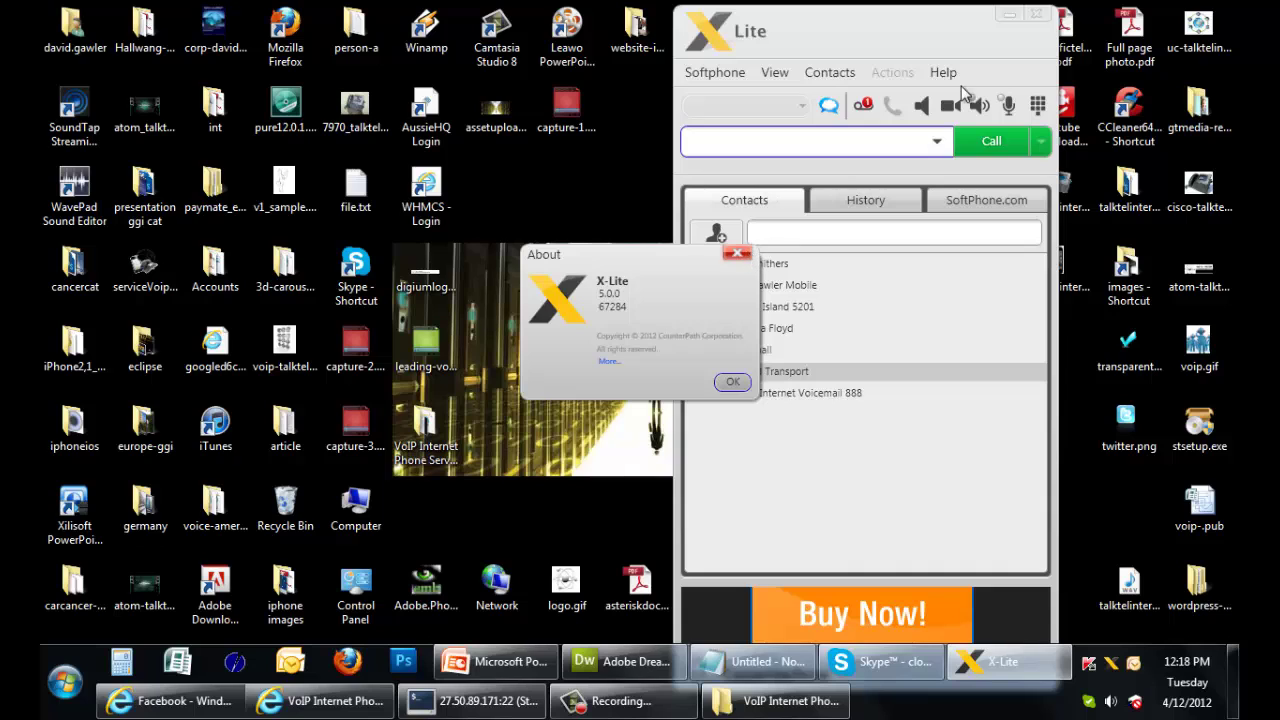
click(737, 253)
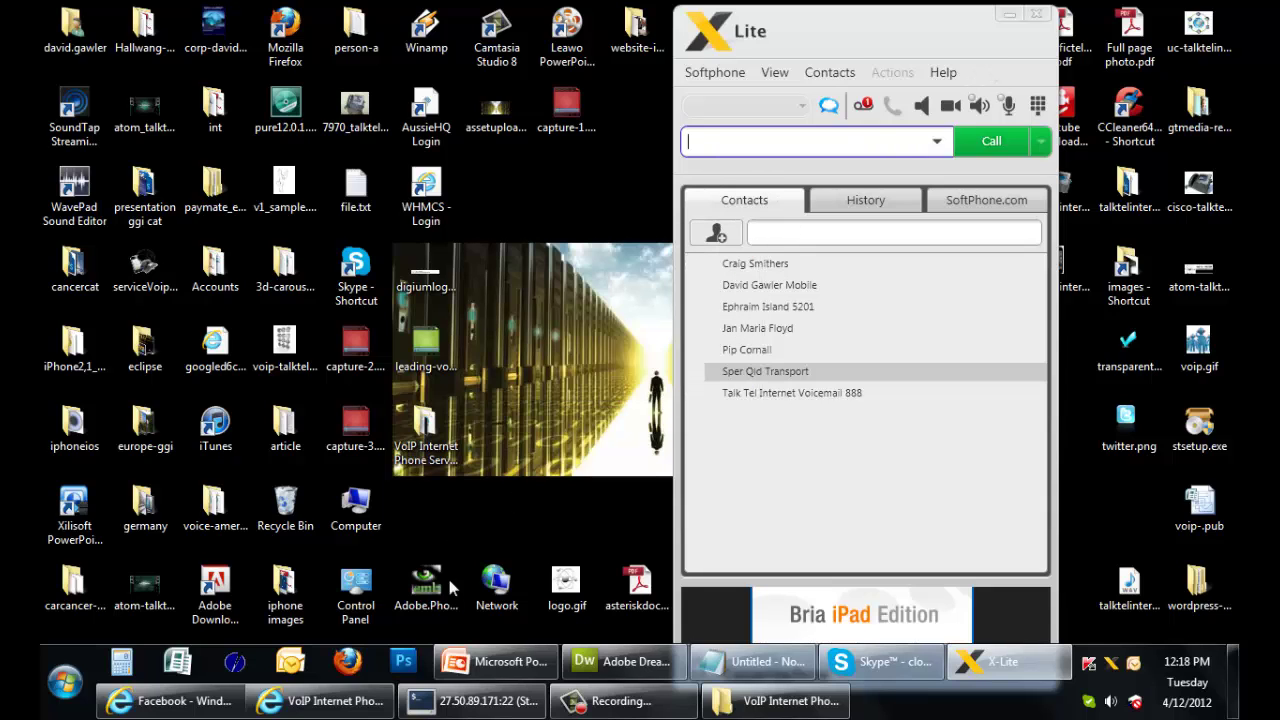
right_click(345, 700)
- Search Google for 'Softphone Counterpath BRIA'
click(377, 601)
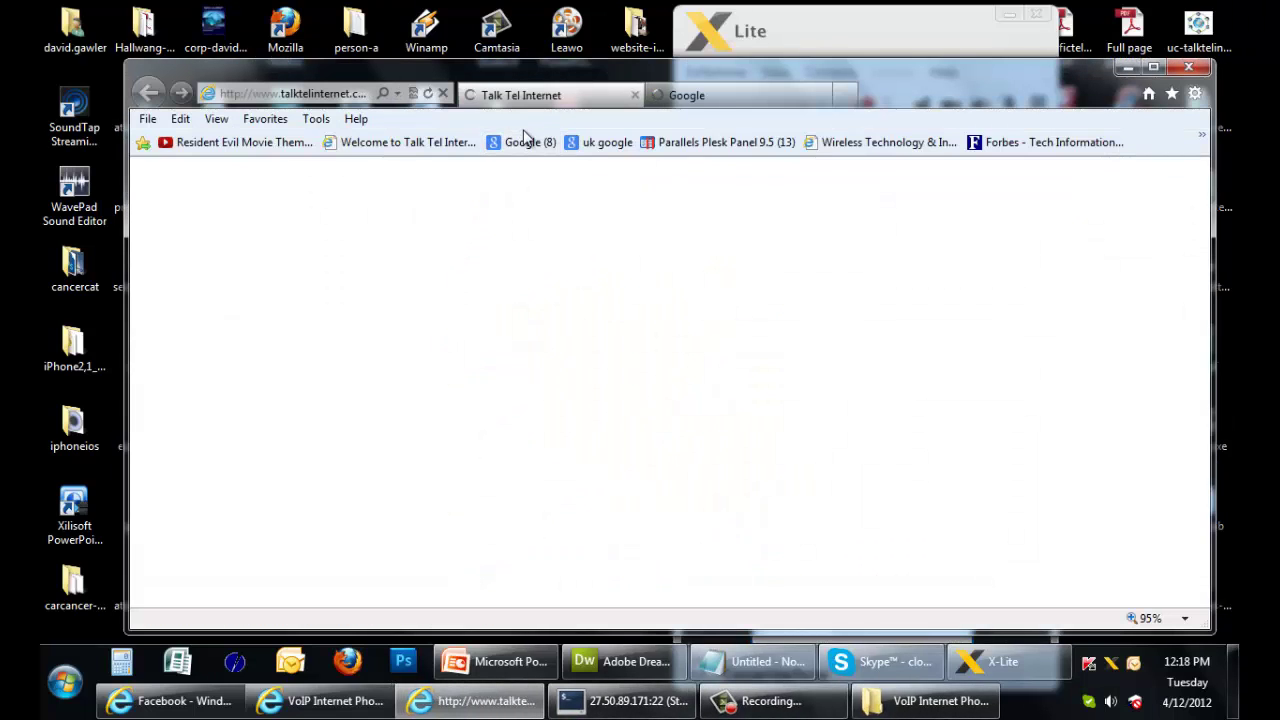
click(665, 95)
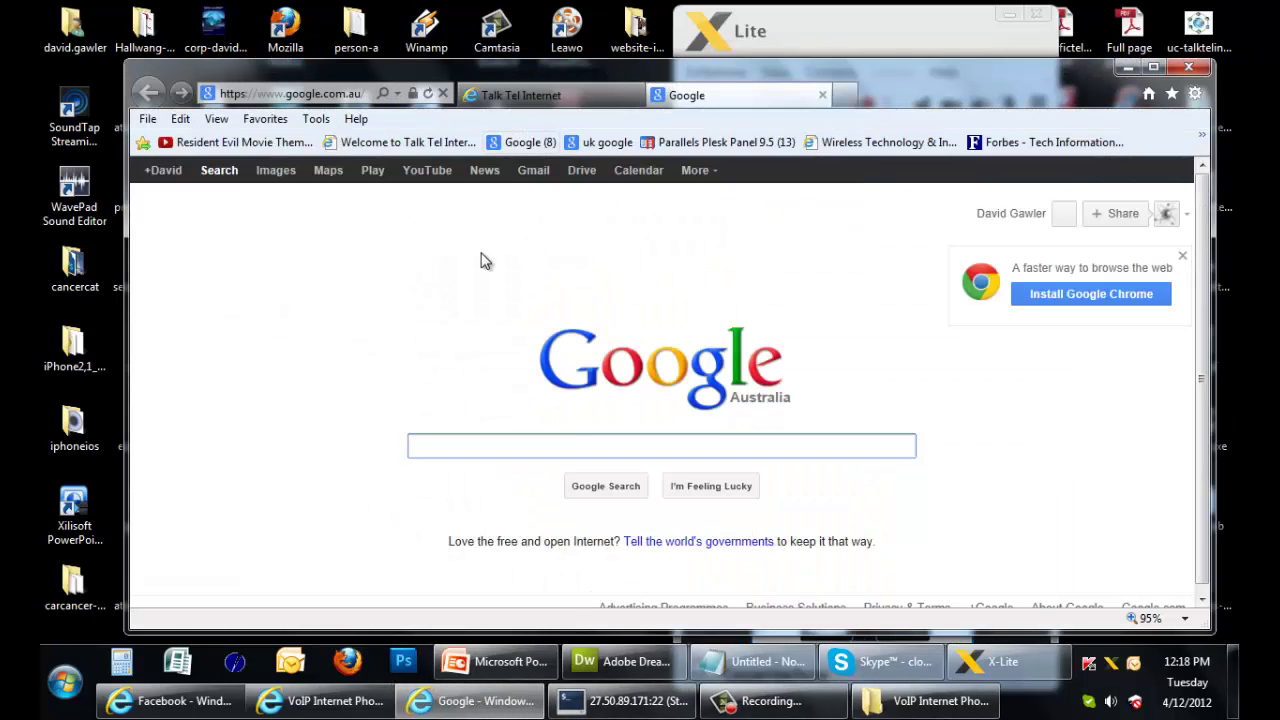
text(q)
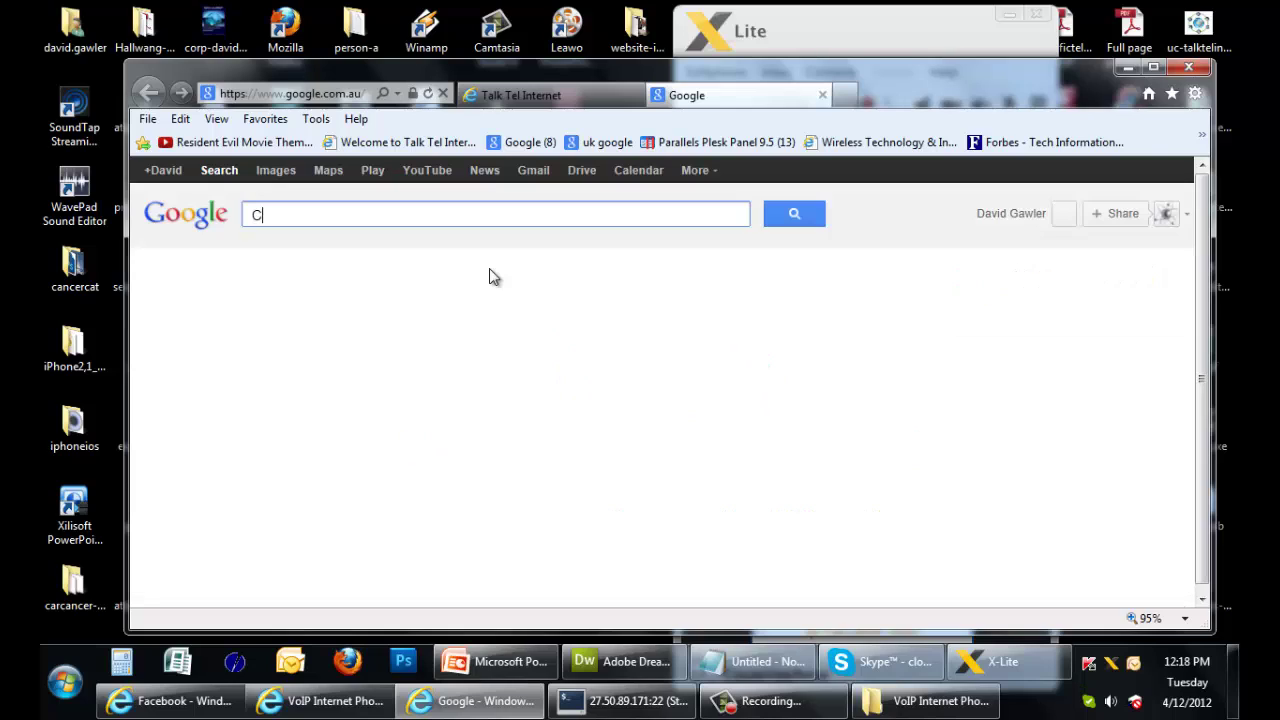
key(BackSpace)
text(tphone )
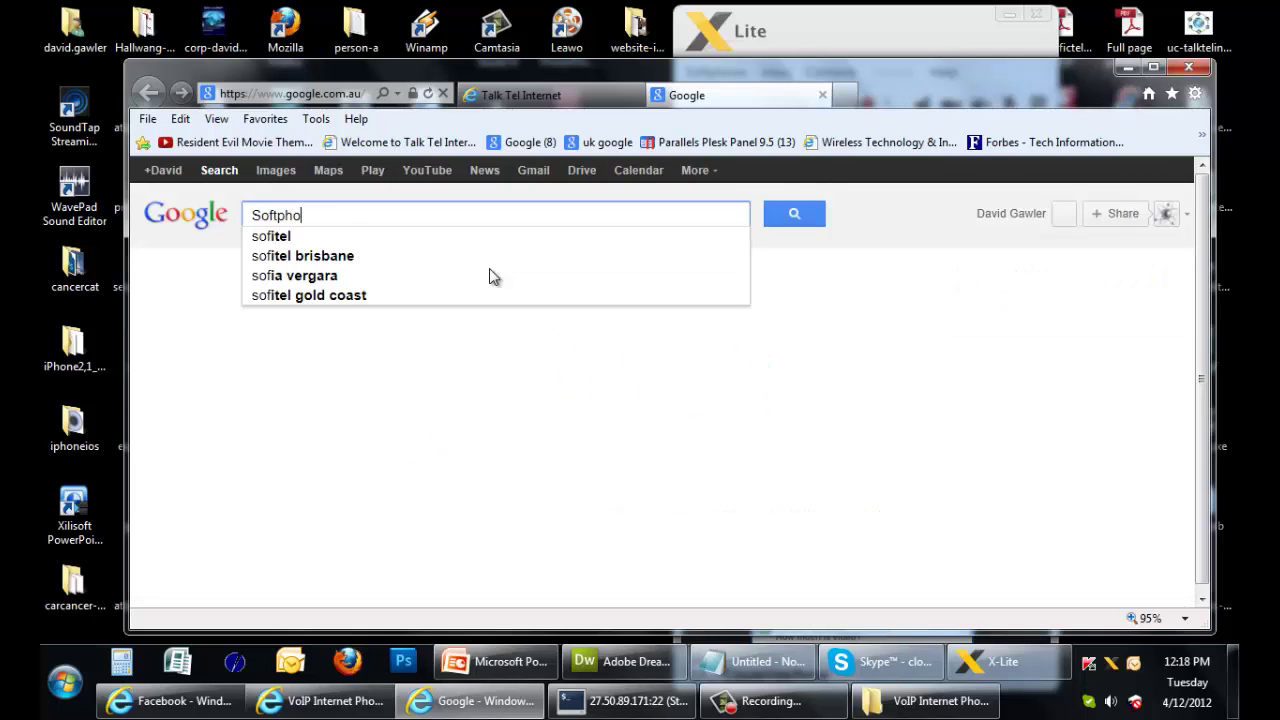
text(Counter)
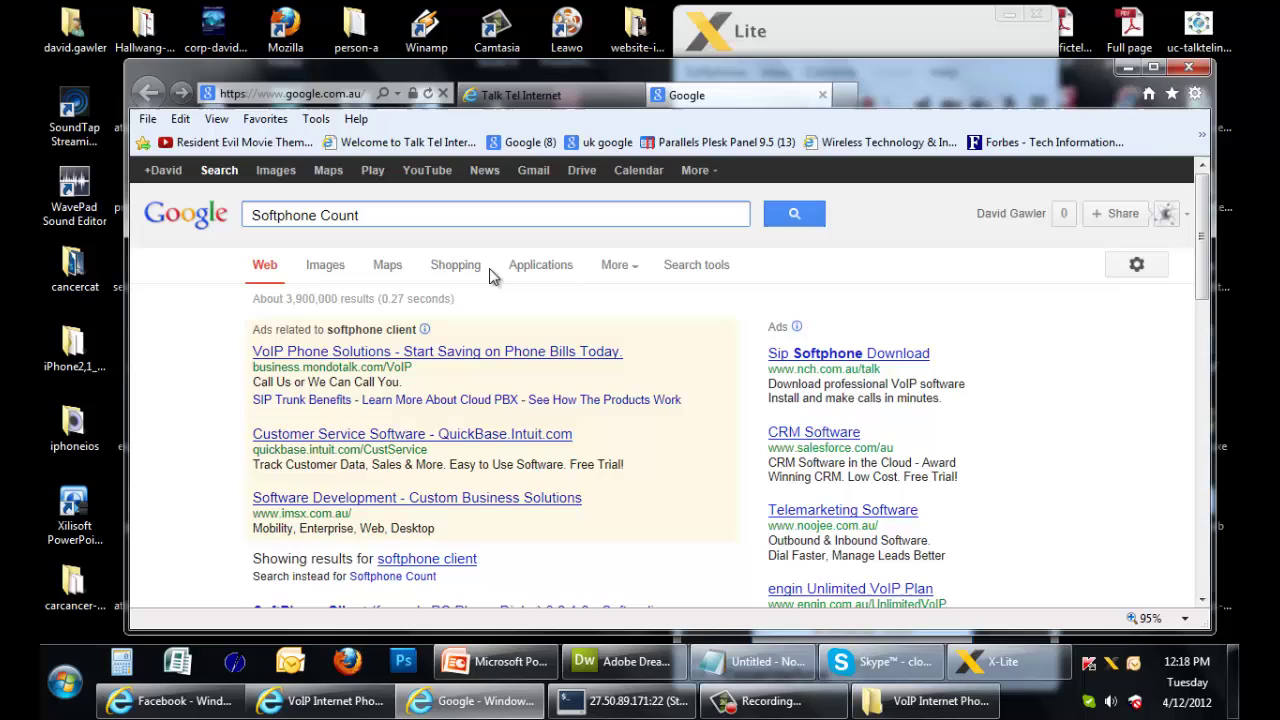
text(path BRIA)
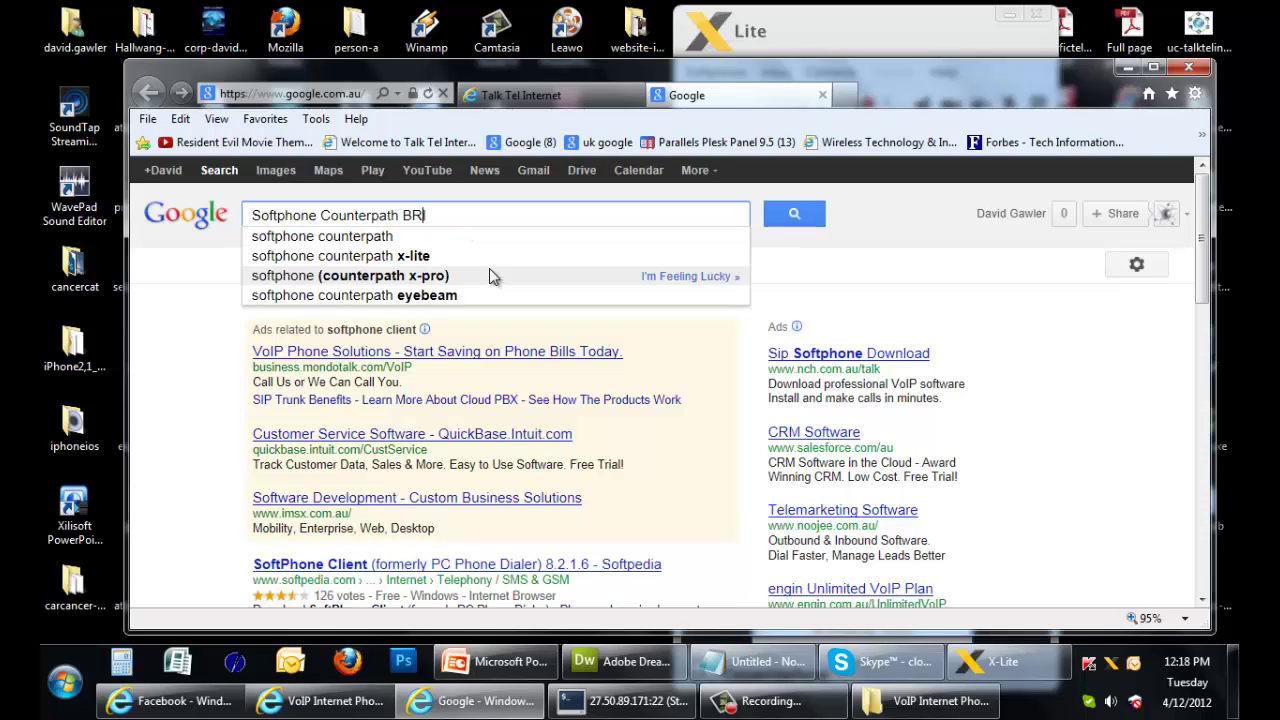
key(Return)
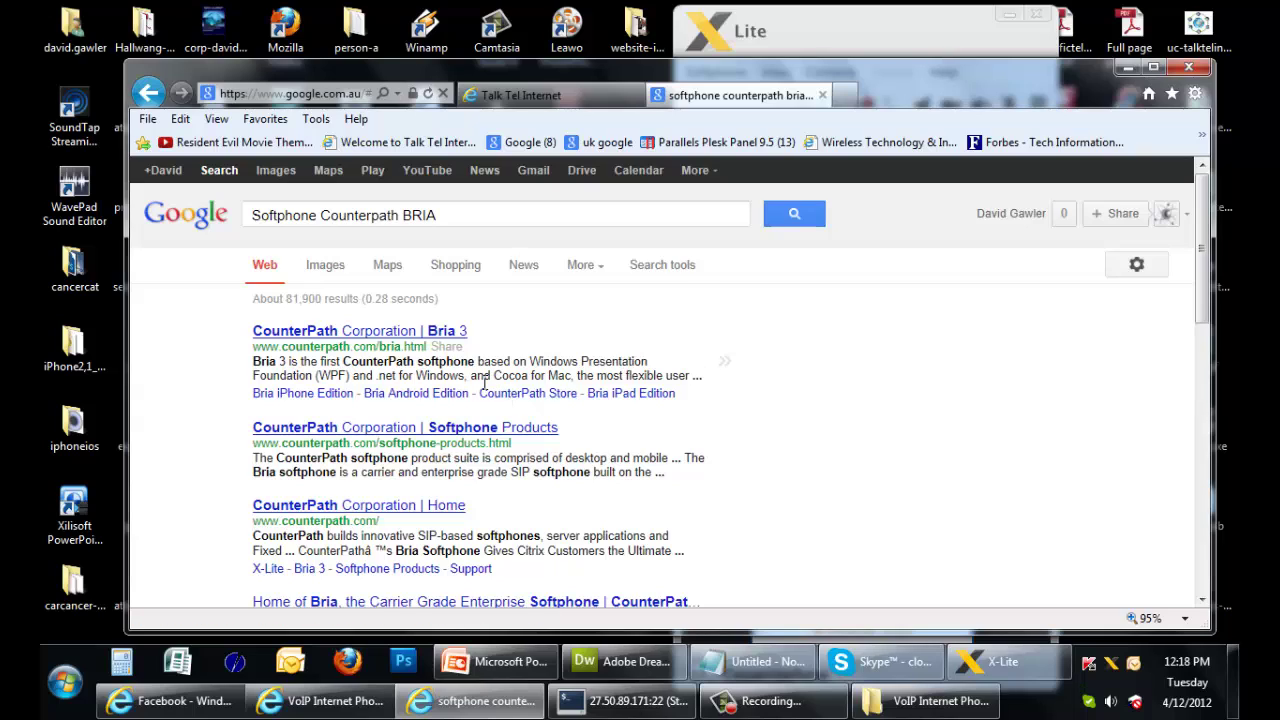
- Open the 'CounterPath Corporation | Bria 3' search result
click(434, 394)
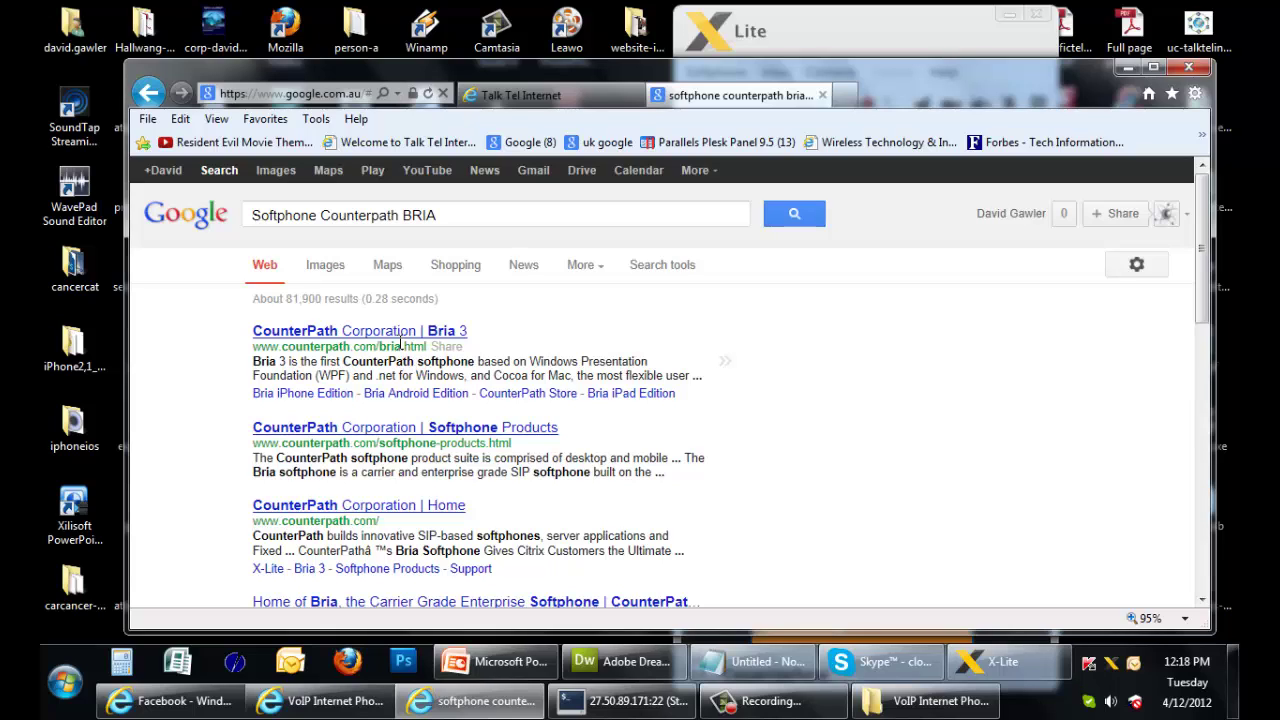
click(819, 45)
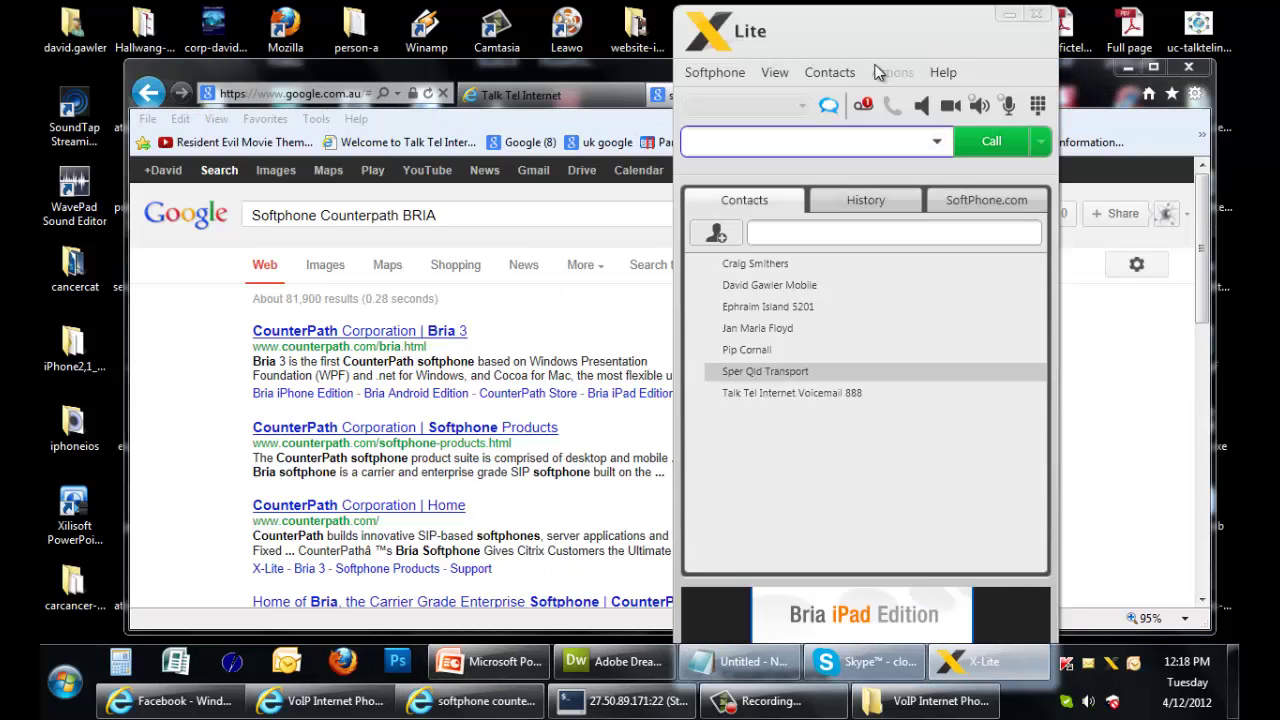
click(443, 331)
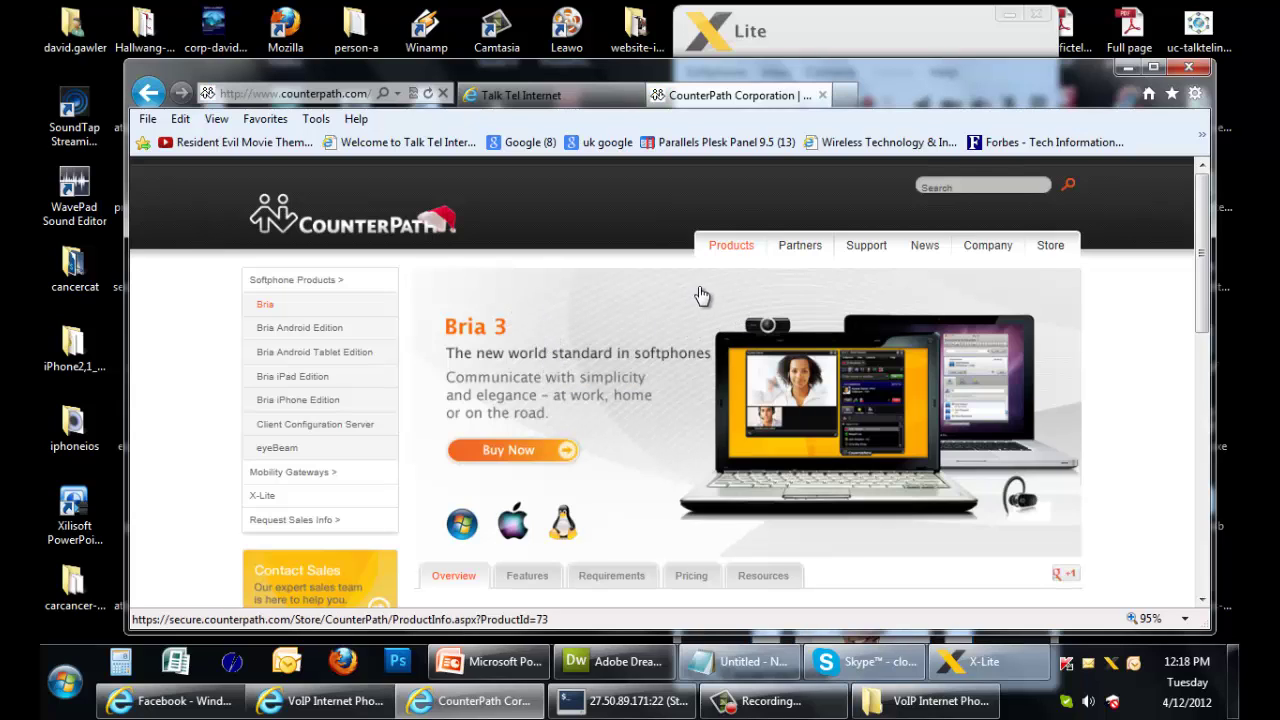
- Browse the overview of all CounterPath softphone products
click(735, 245)
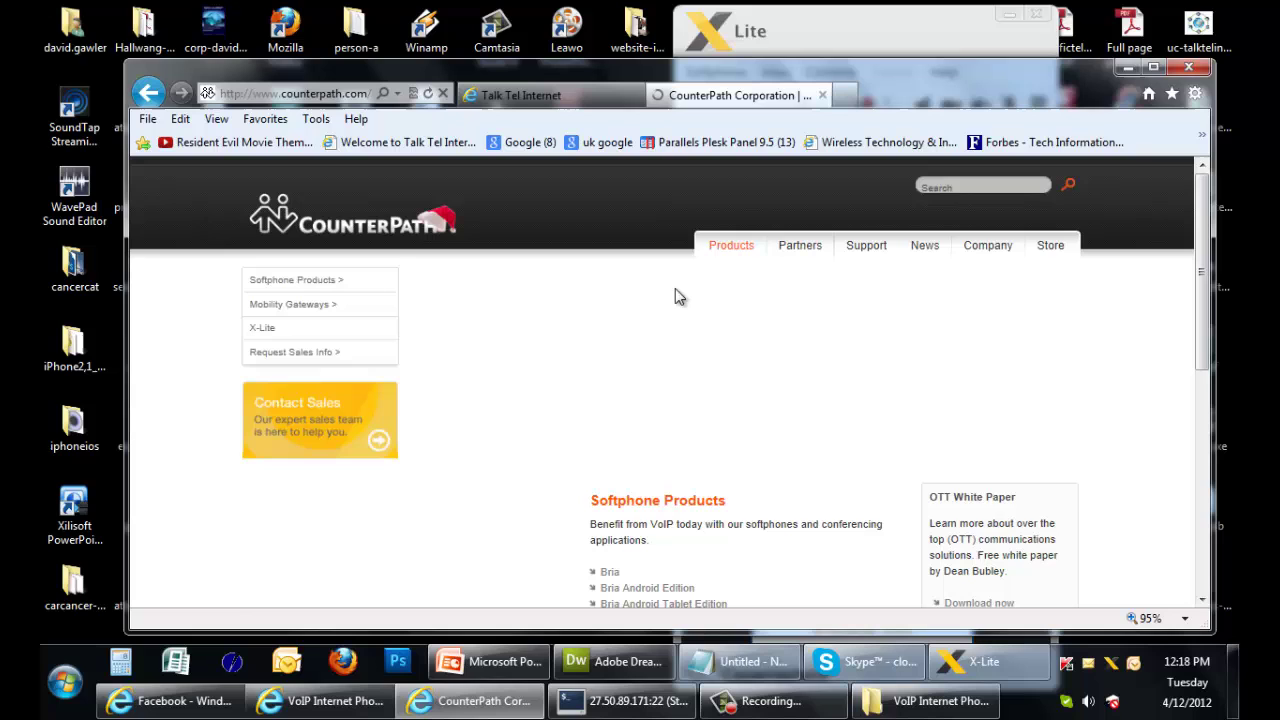
scroll(705, 365, down, 3)
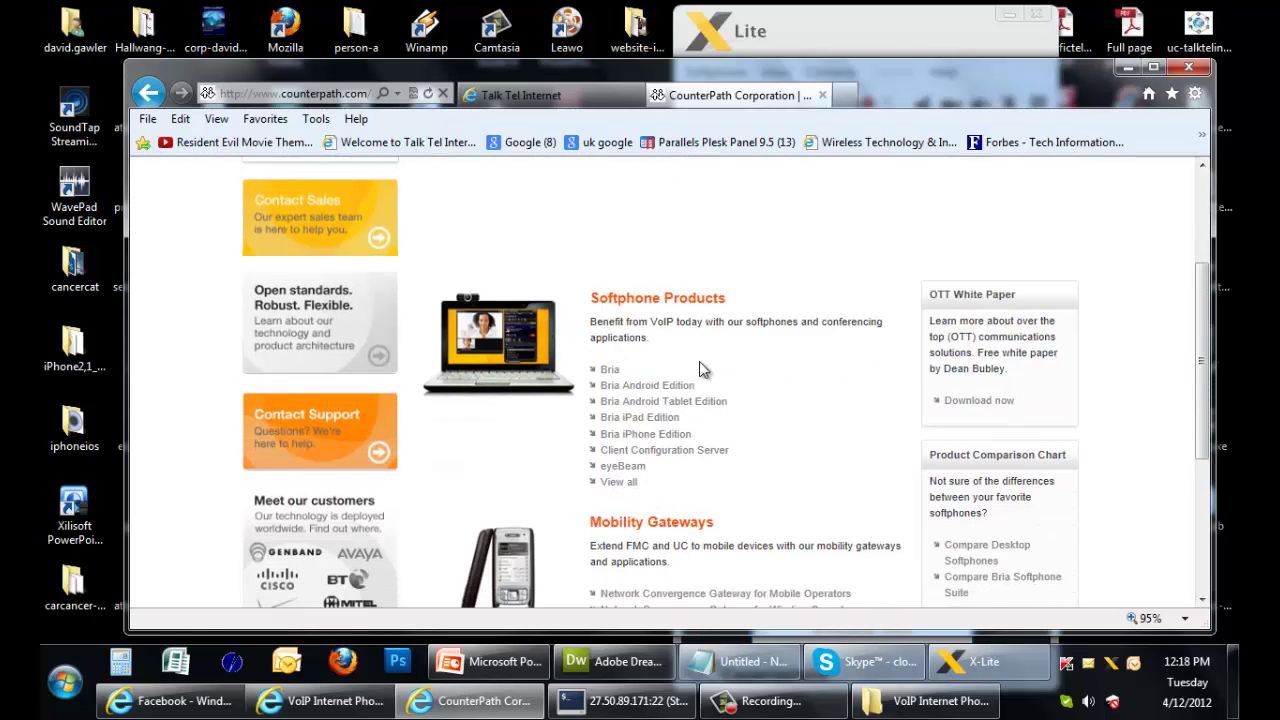
scroll(699, 368, down, 4)
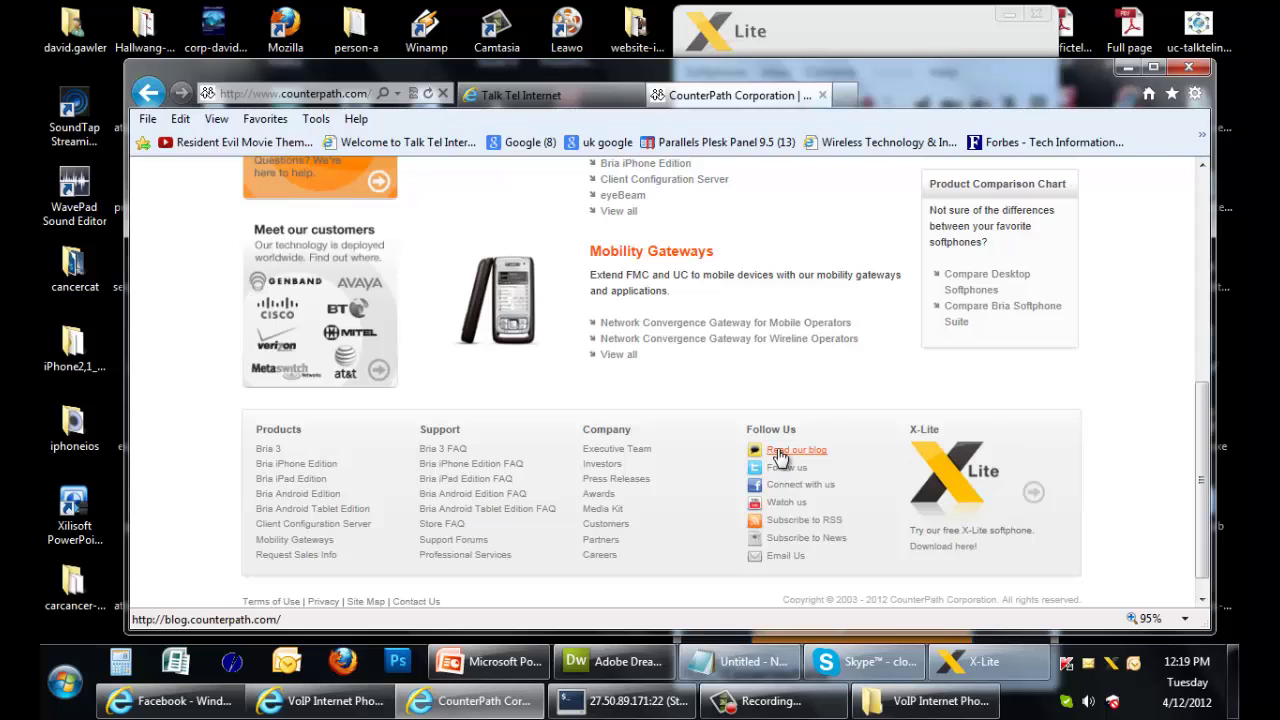
scroll(745, 470, up, 5)
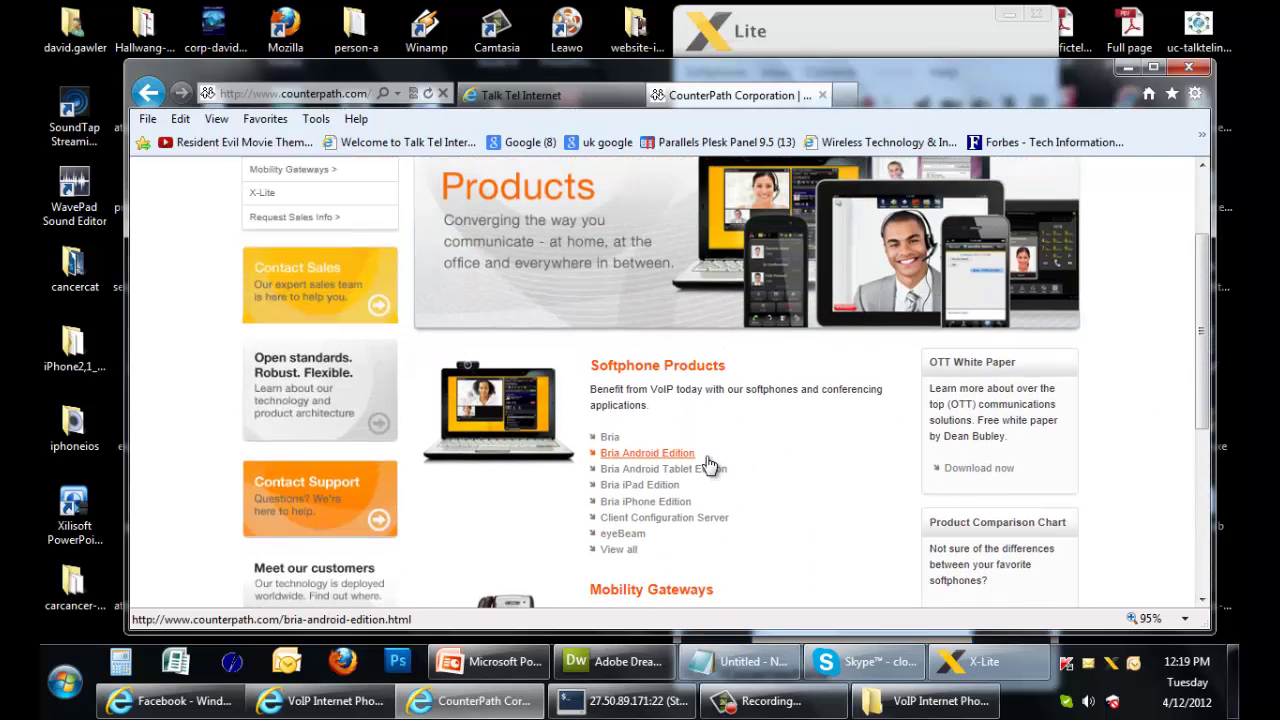
- Return to the Bria 3 page and open the X-Lite product page from its sidebar
click(607, 440)
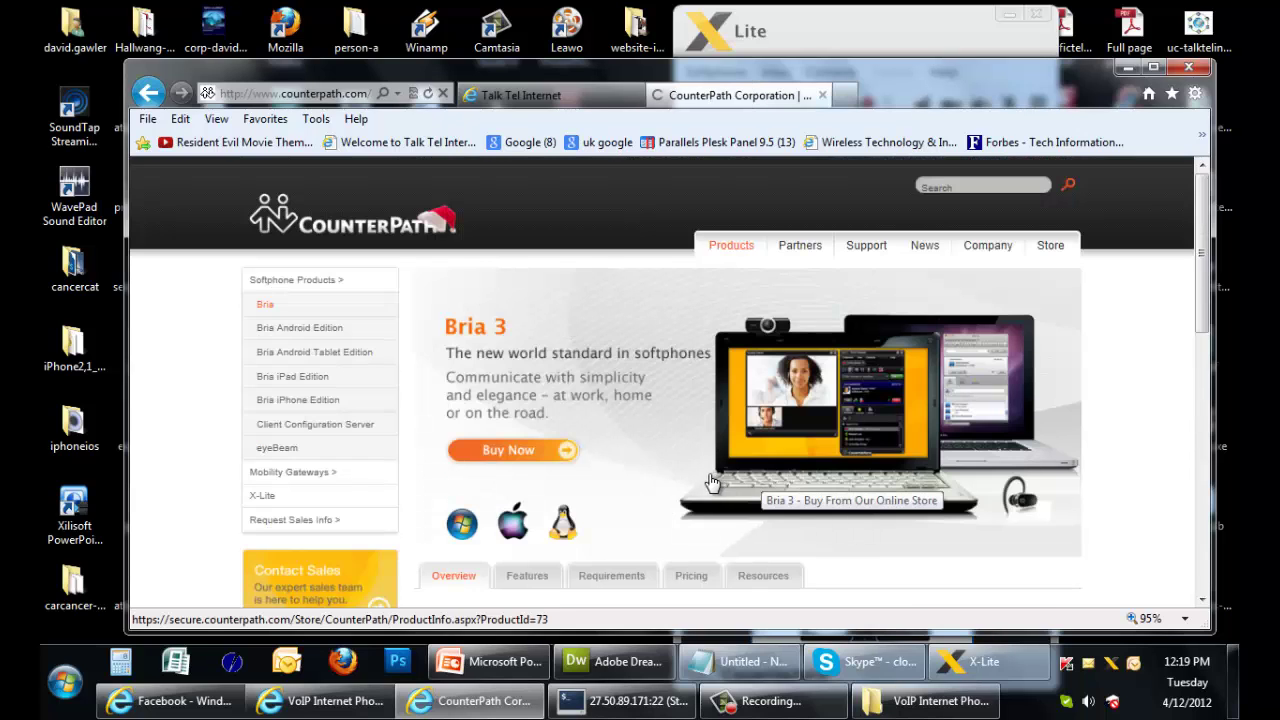
scroll(626, 460, down, 3)
scroll(620, 452, down, 3)
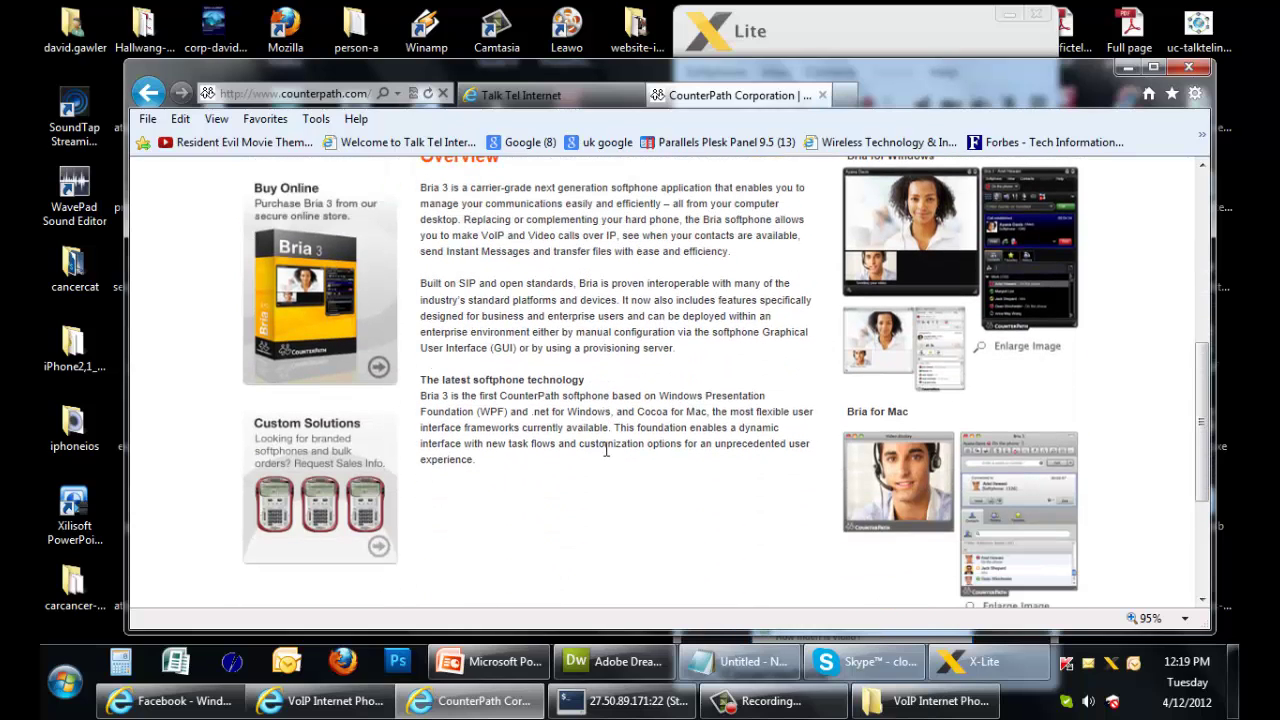
scroll(605, 450, up, 2)
scroll(590, 455, up, 1)
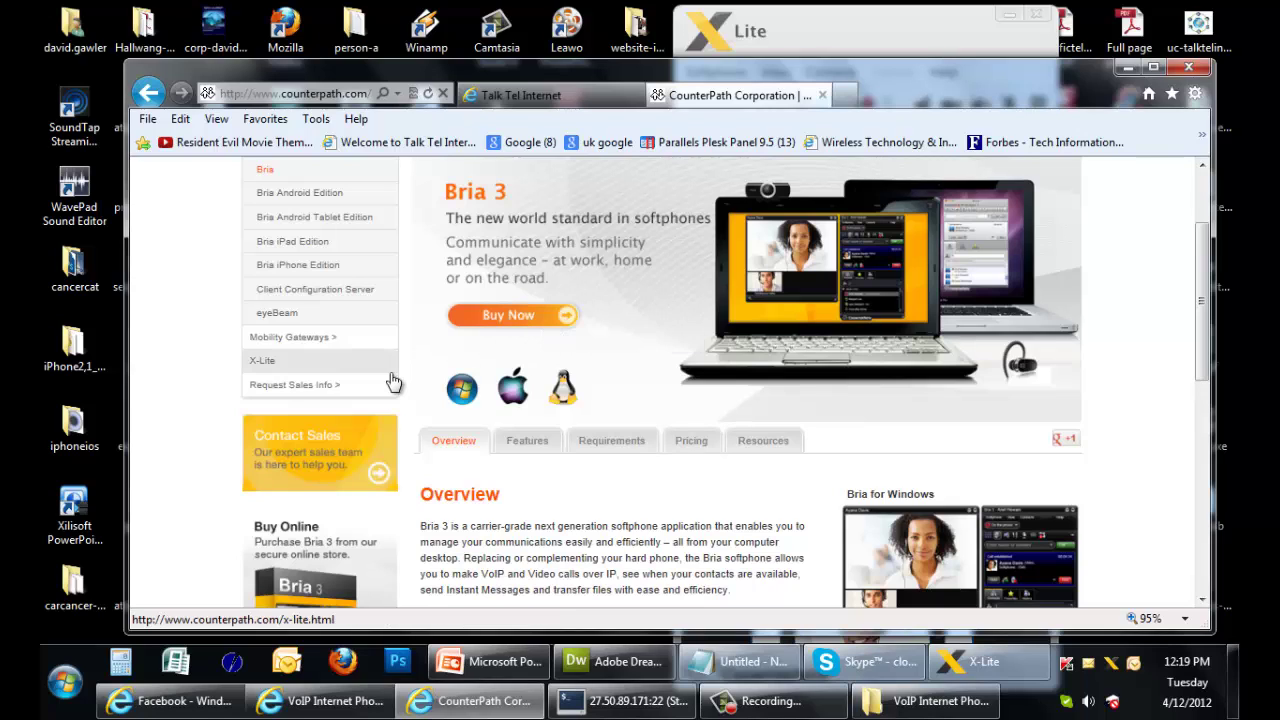
scroll(398, 380, up, 1)
click(313, 502)
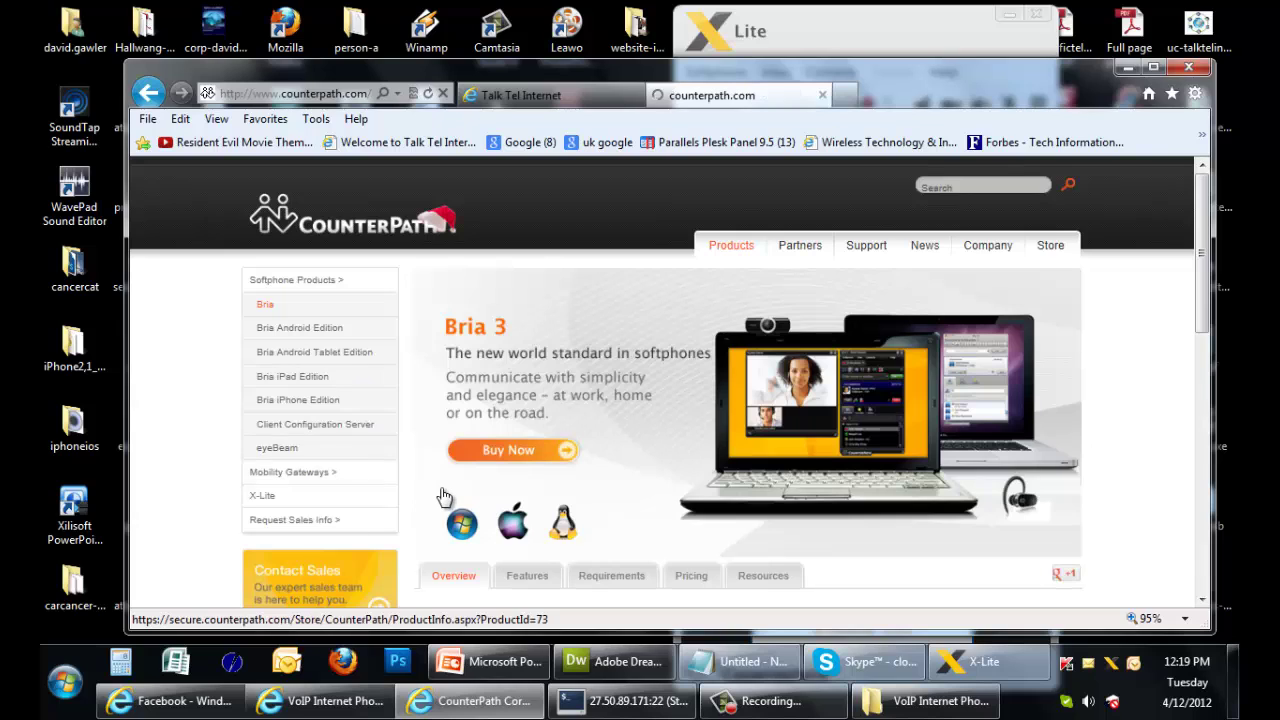
scroll(528, 471, down, 2)
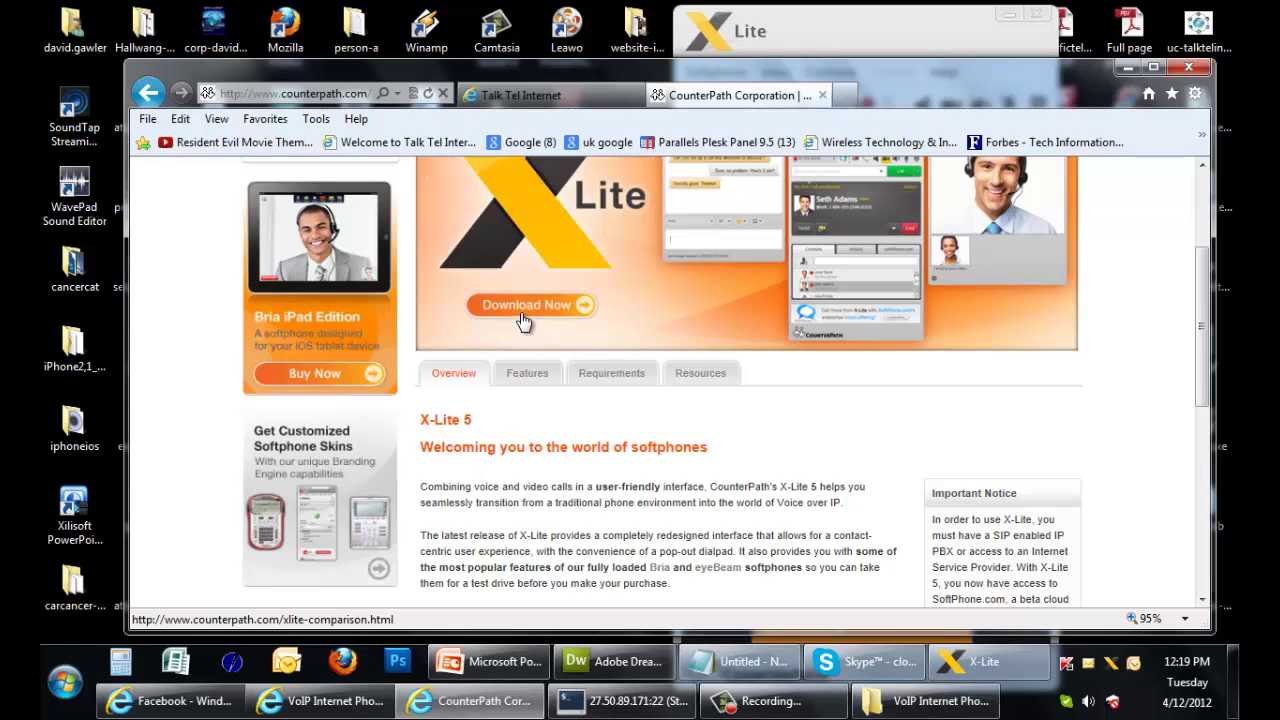
- Follow the X-Lite 5 Download link in the comparison chart and scroll through the download page
click(553, 313)
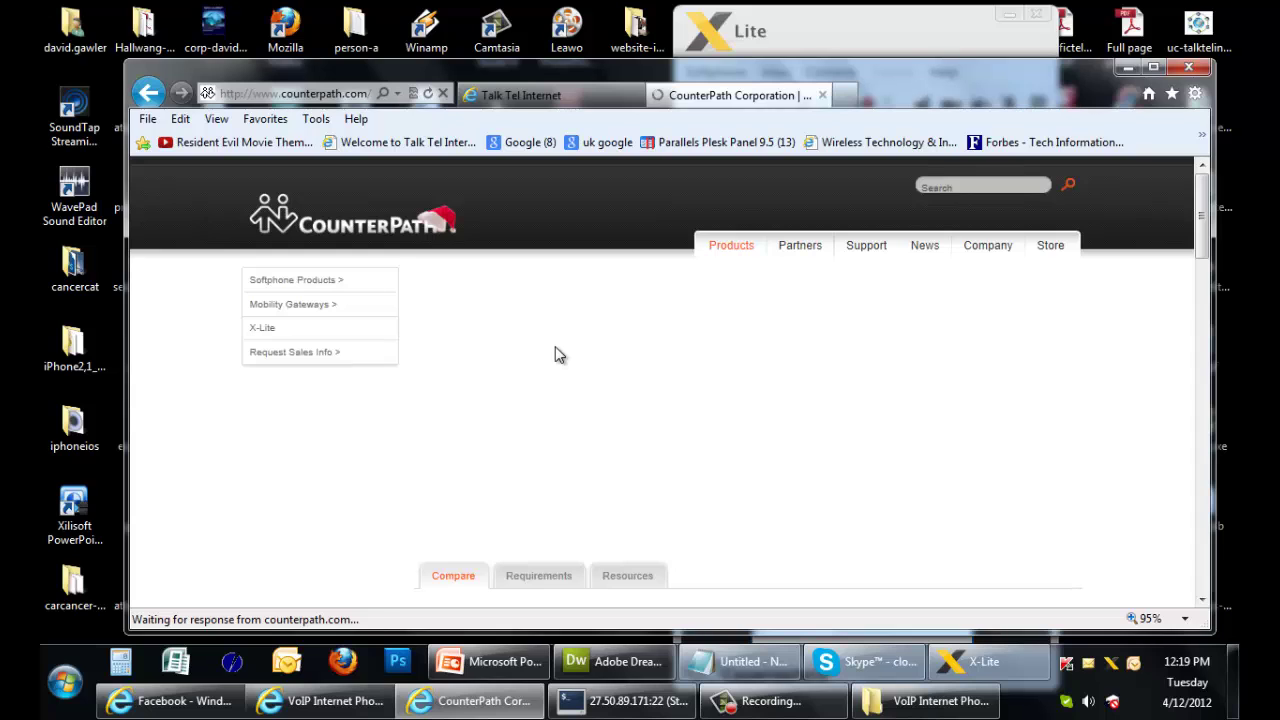
scroll(555, 346, down, 3)
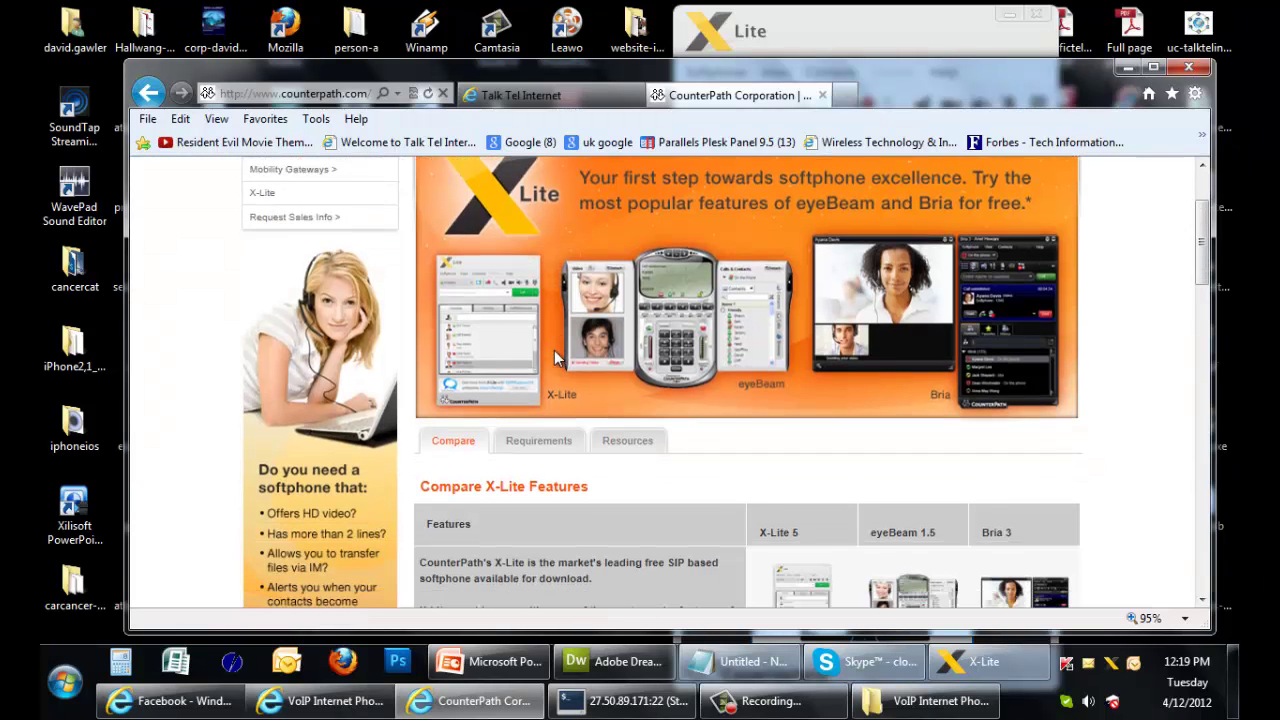
scroll(546, 349, down, 2)
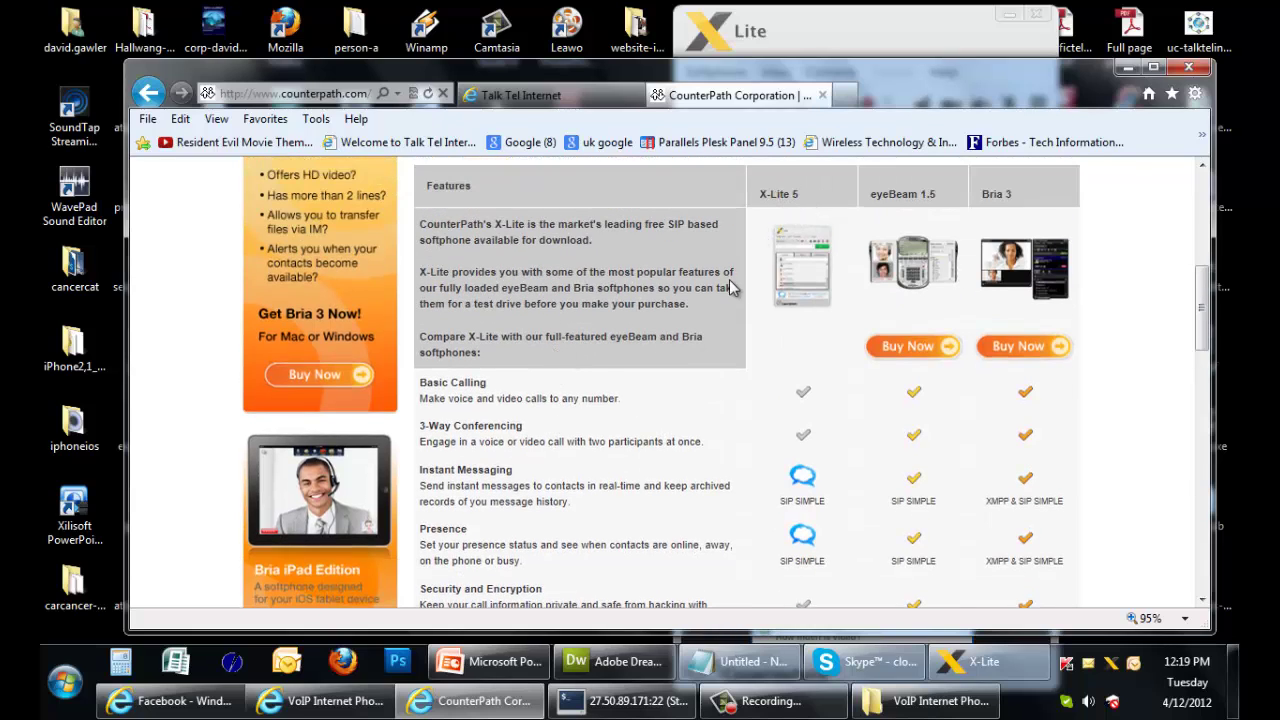
scroll(738, 288, down, 2)
scroll(741, 295, down, 2)
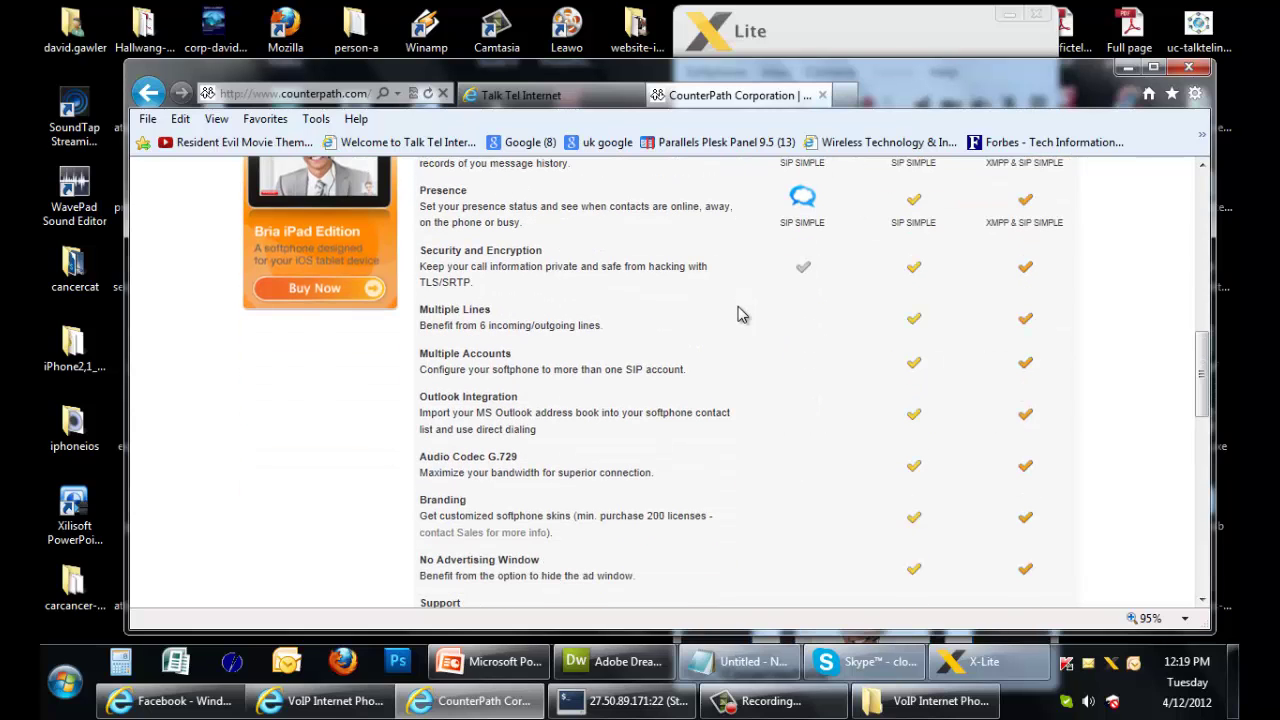
scroll(740, 315, down, 5)
scroll(741, 321, down, 3)
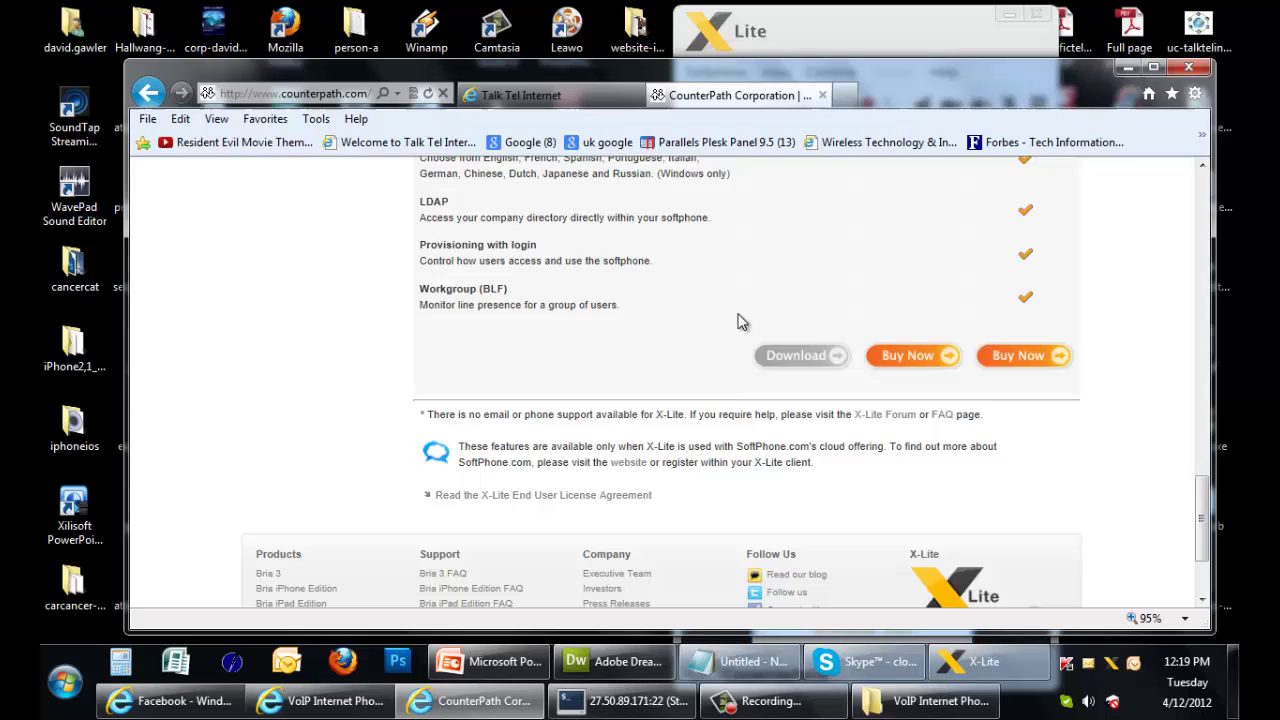
- Scroll the download page to the Download X-Lite 5 section with Windows and Mac links
click(775, 356)
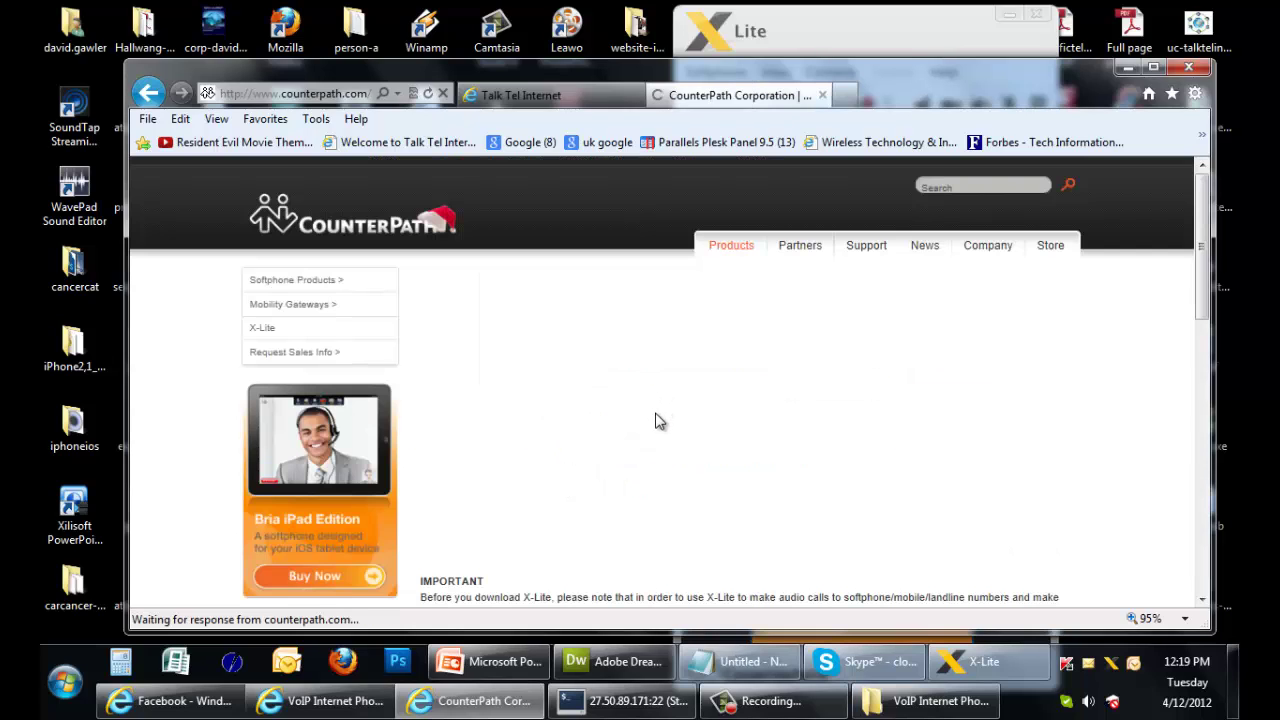
scroll(668, 390, down, 4)
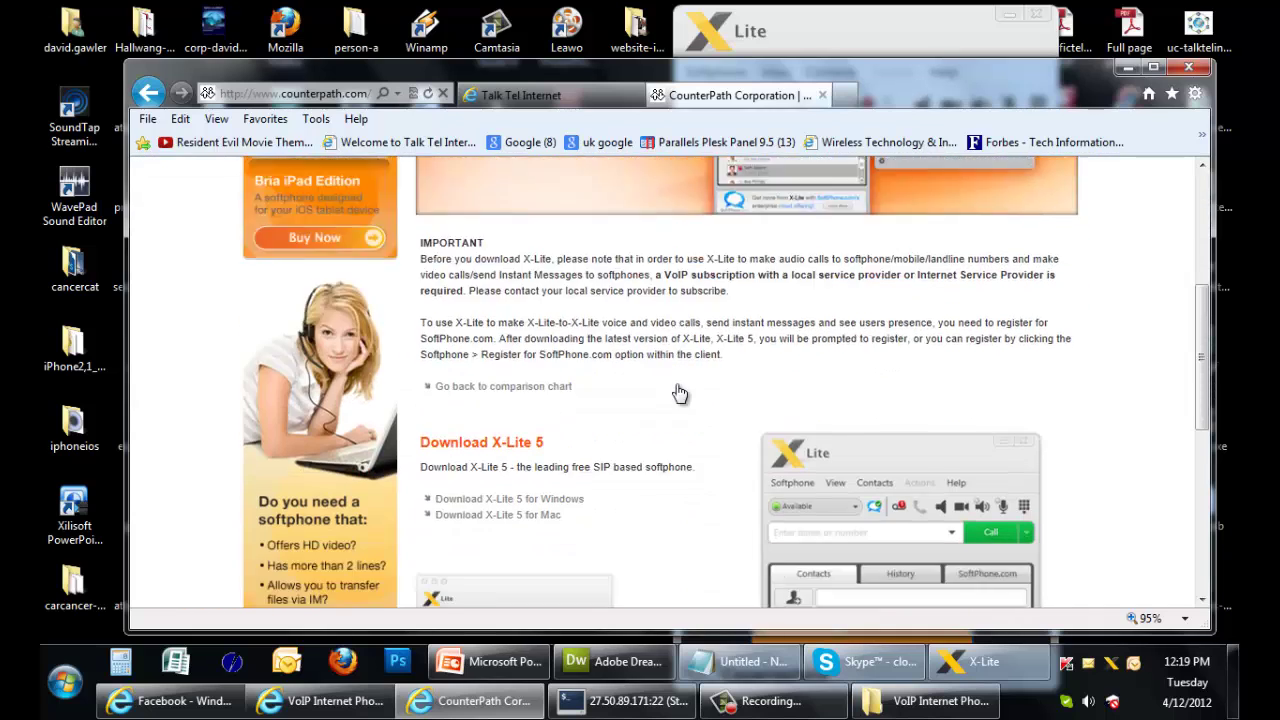
scroll(678, 392, down, 5)
scroll(676, 393, up, 4)
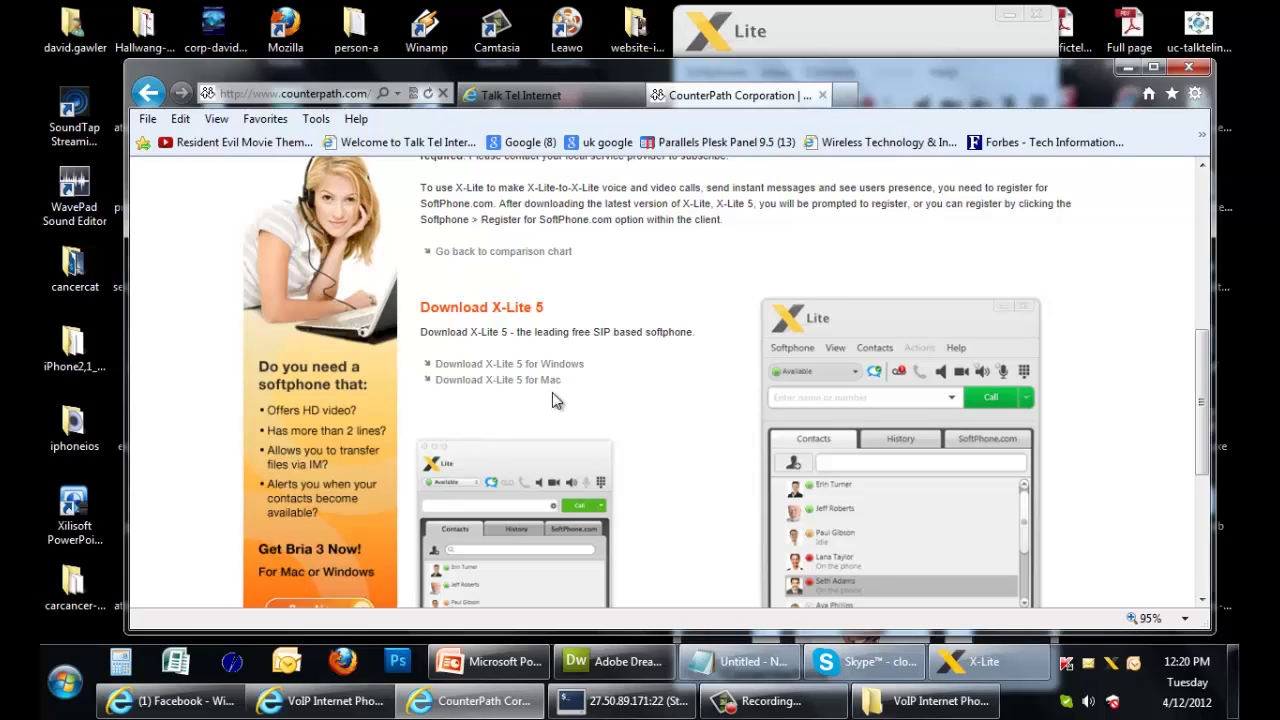
- Follow the 'Download X-Lite 5 for Windows' link
click(574, 368)
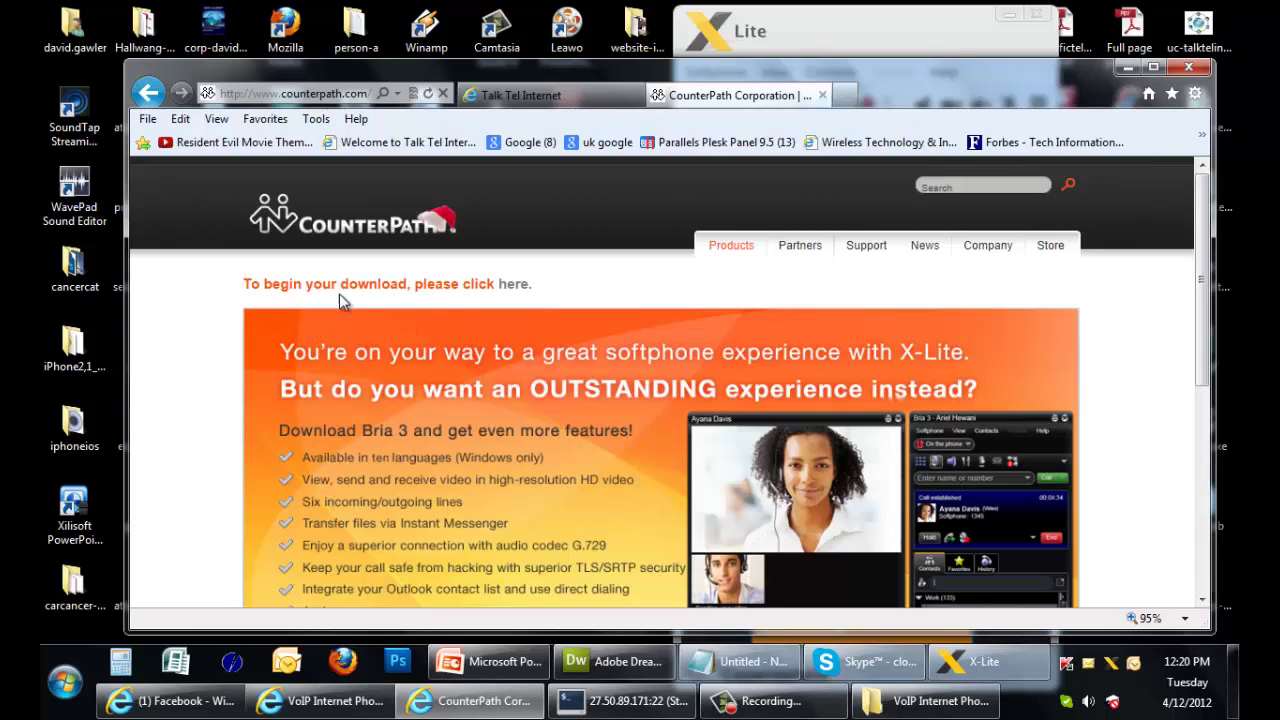
- Save the X-Lite_Win32_5.0.0_67284.exe installer into a new 'xlite5-download' folder on the Desktop
click(515, 285)
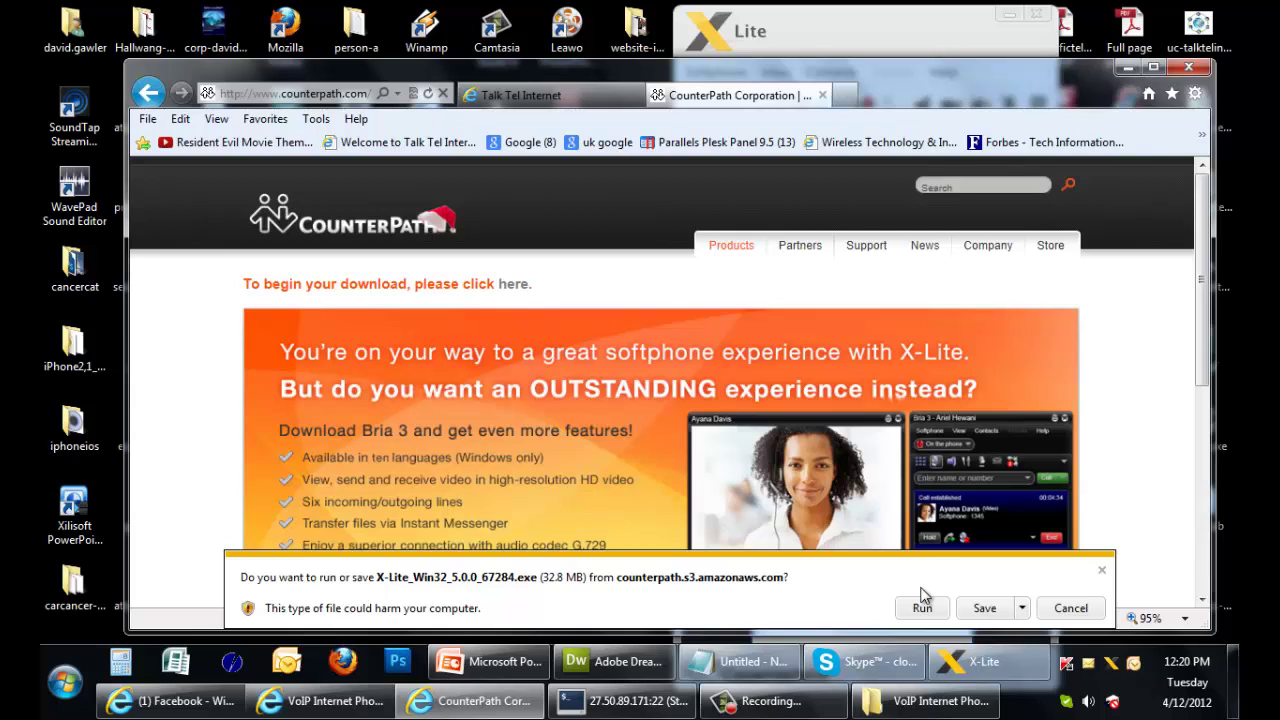
click(1021, 609)
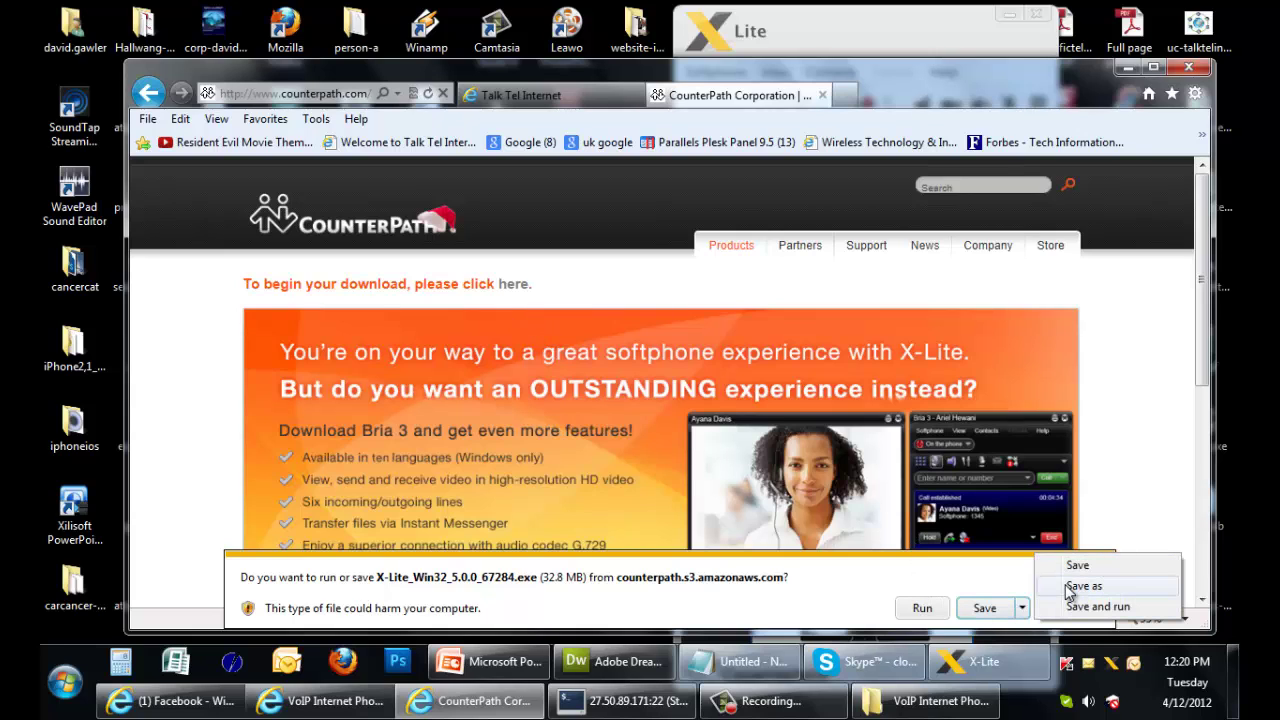
click(1075, 586)
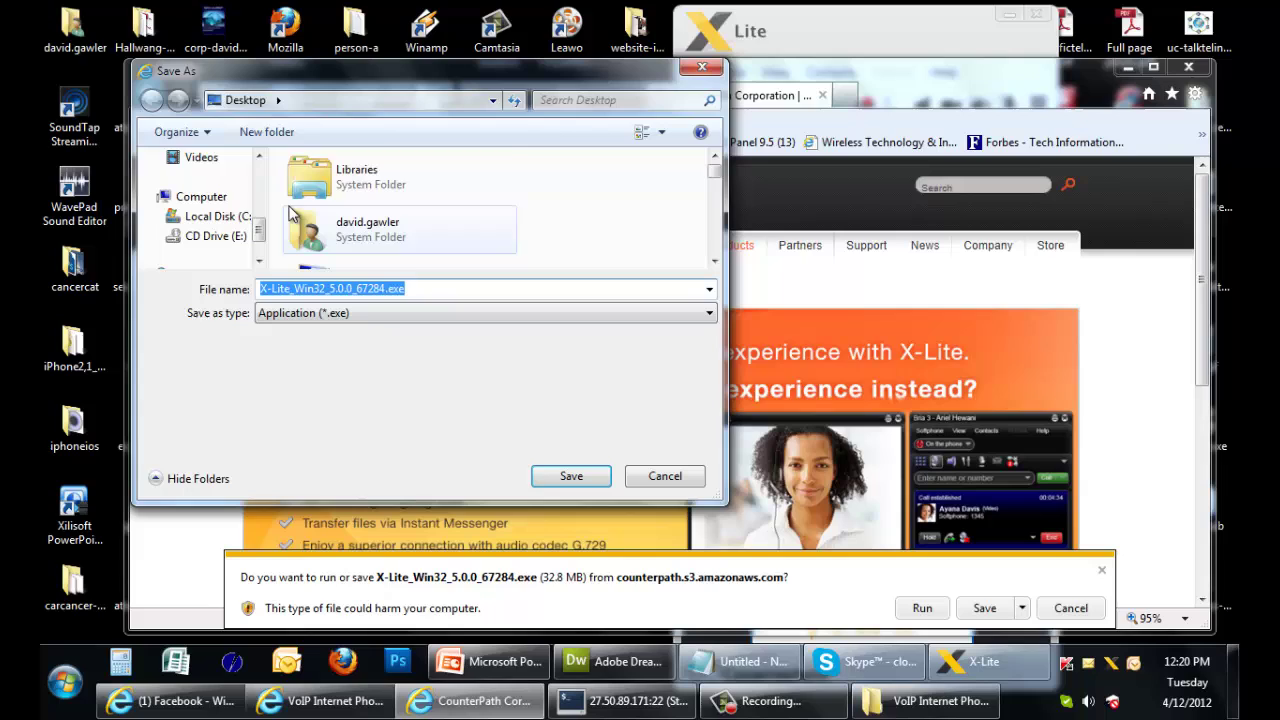
click(266, 132)
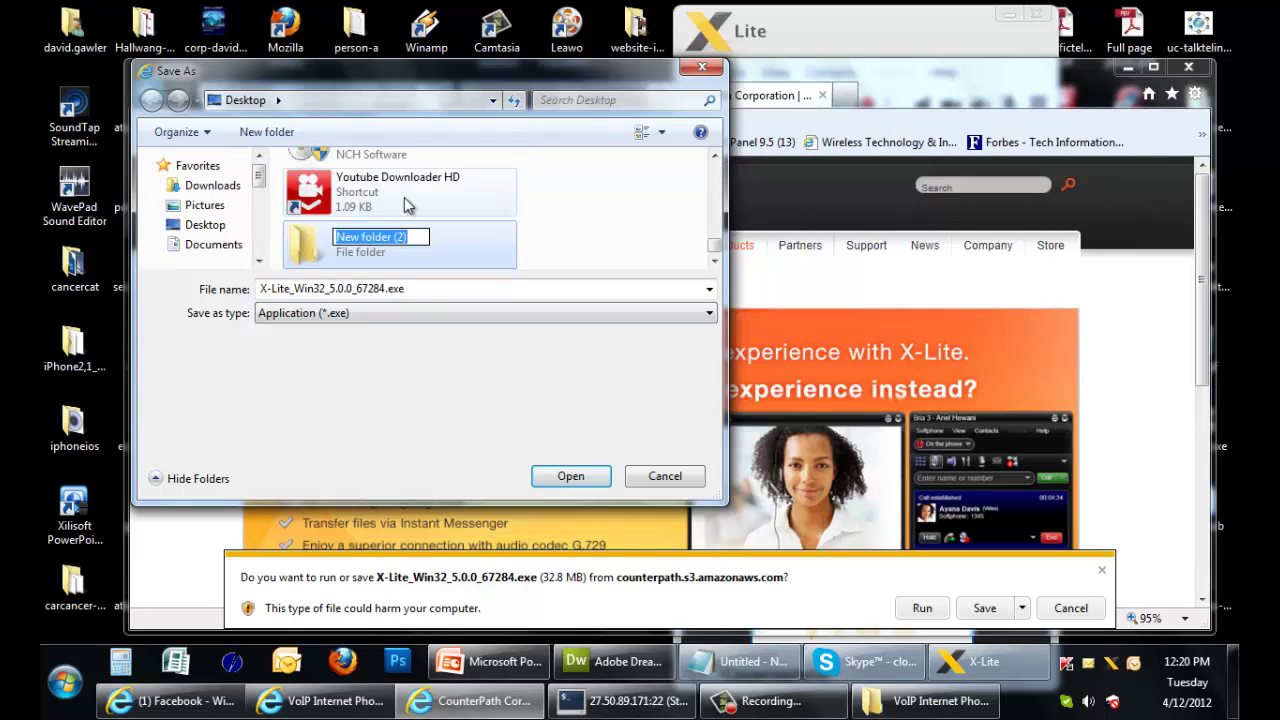
text(xlite5-)
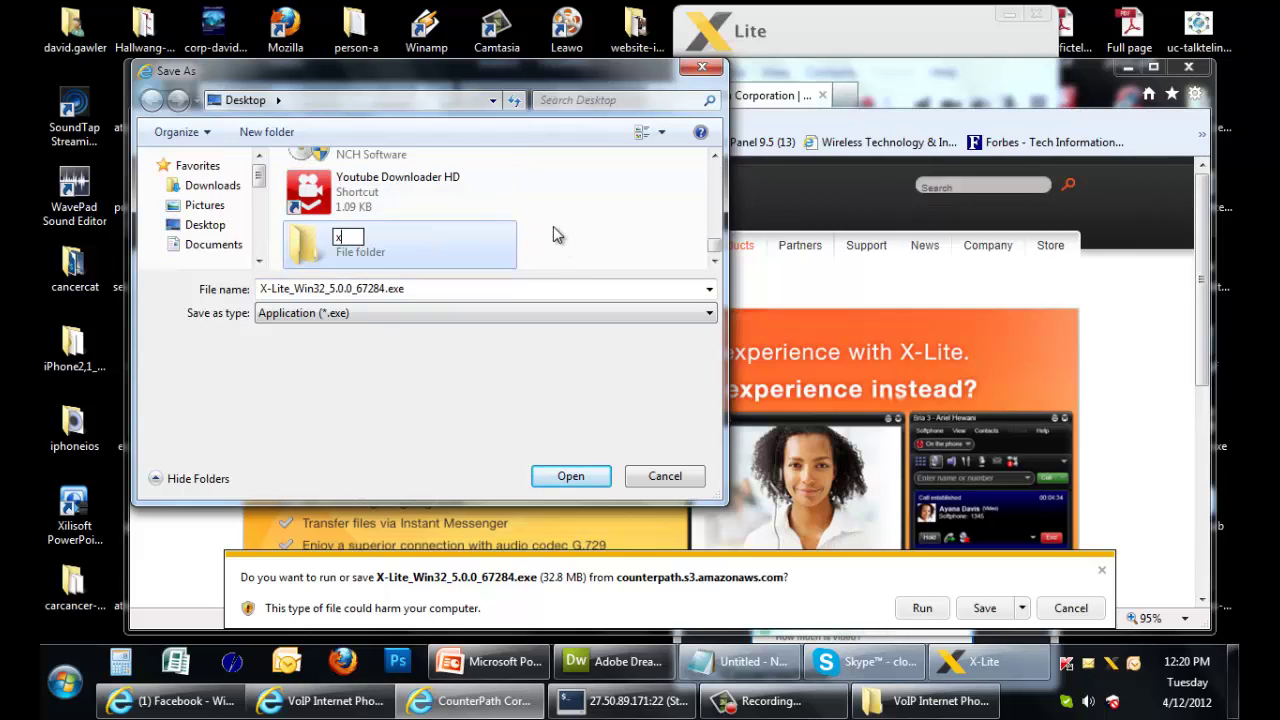
text(download)
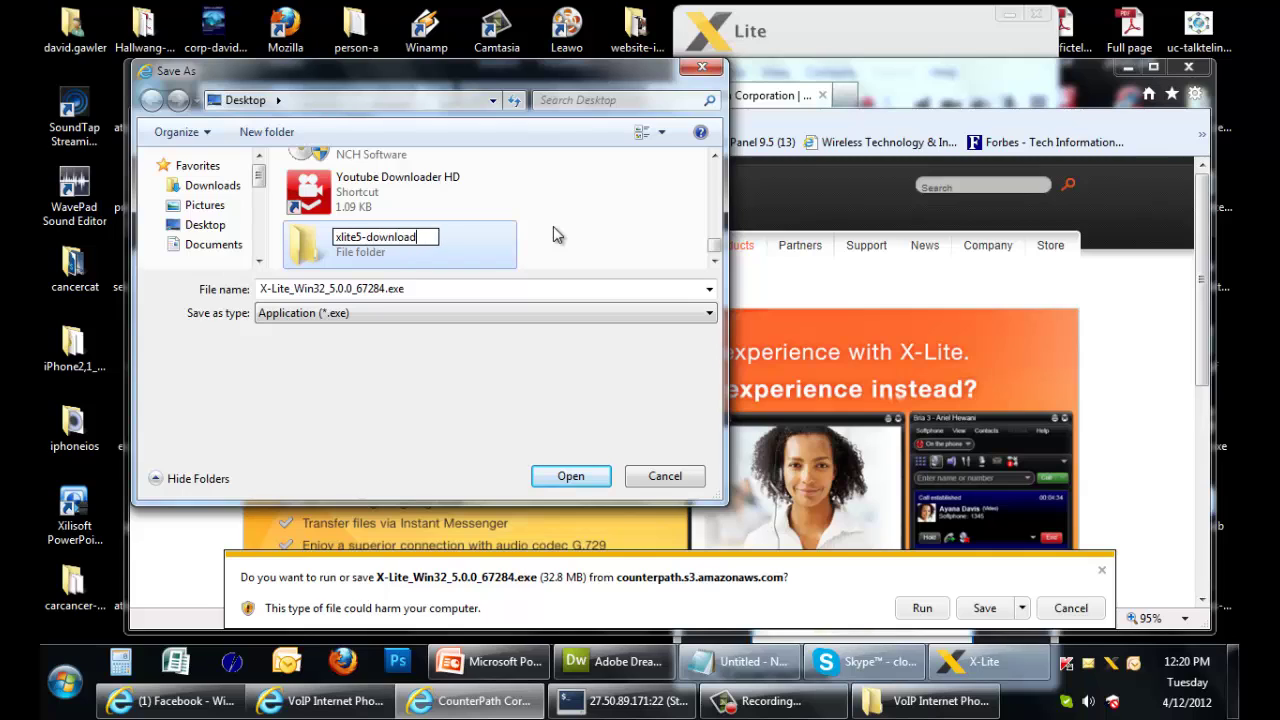
key(Return)
double_click(486, 243)
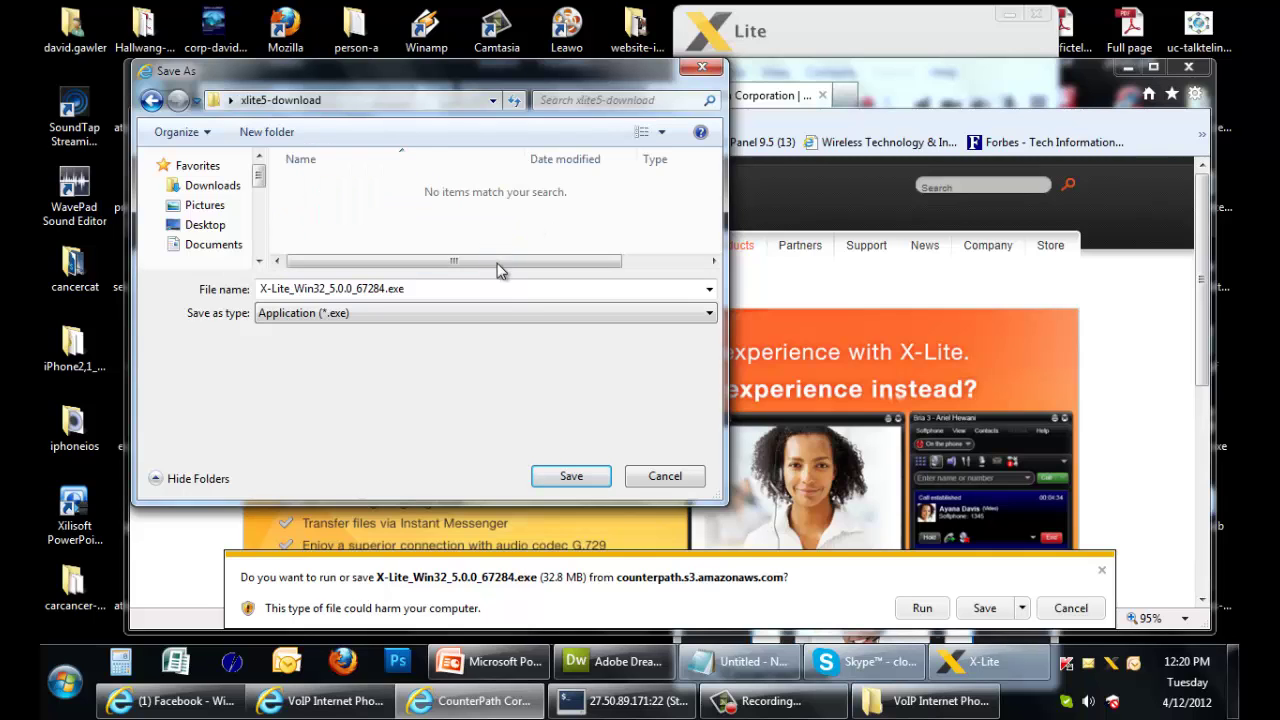
- Save the installer into xlite5-download, check its download progress, and close the browser
click(571, 476)
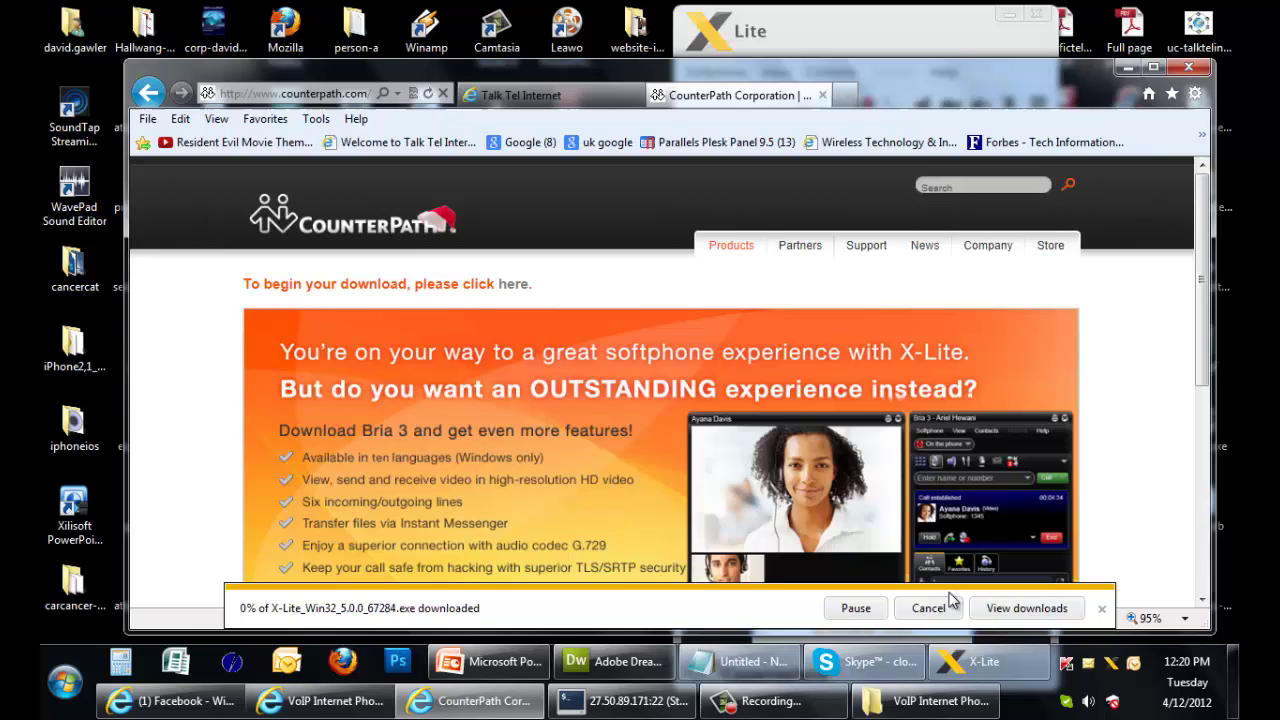
click(990, 607)
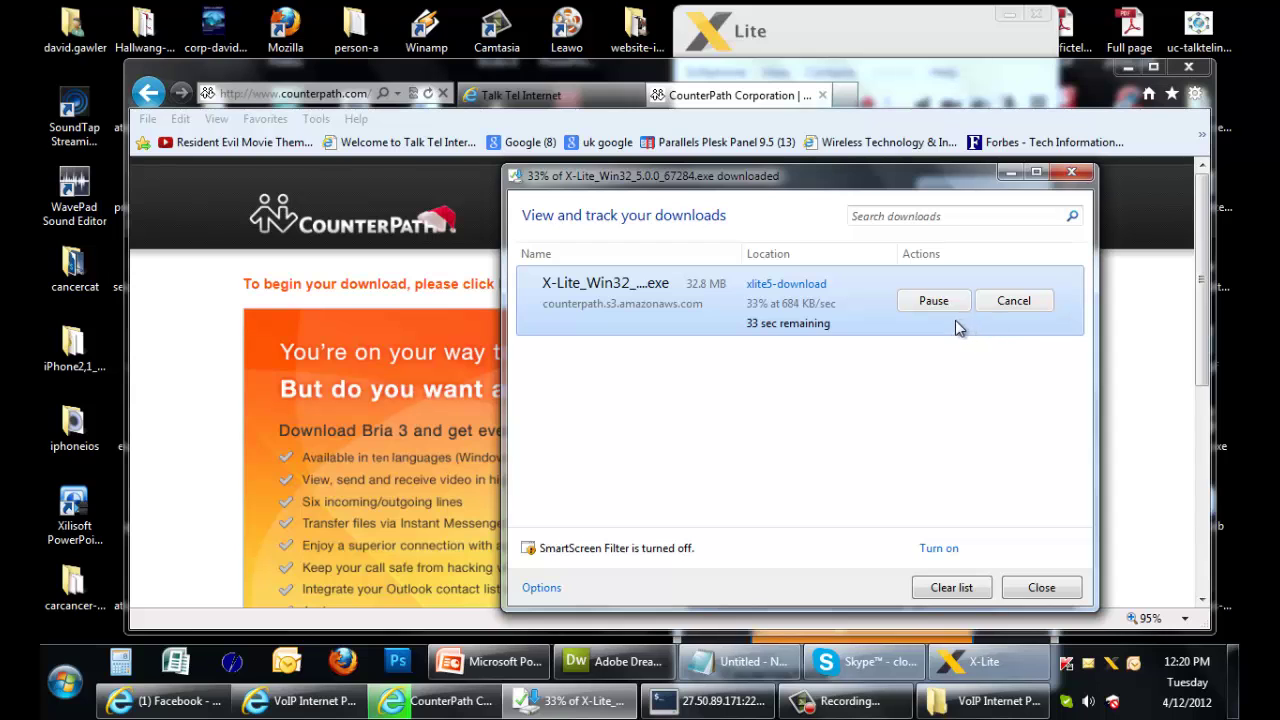
click(1174, 76)
click(1185, 68)
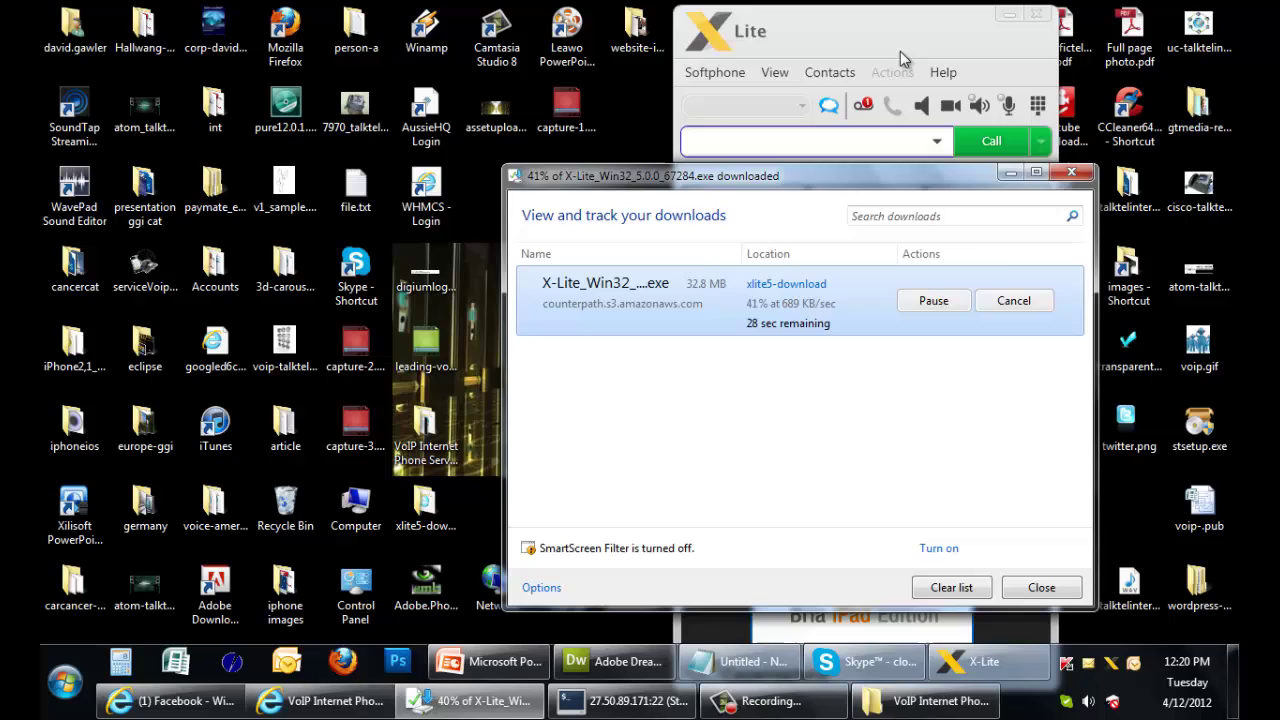
- Bring the X-Lite softphone forward and open, then close, its Softphone menu
click(853, 53)
click(714, 72)
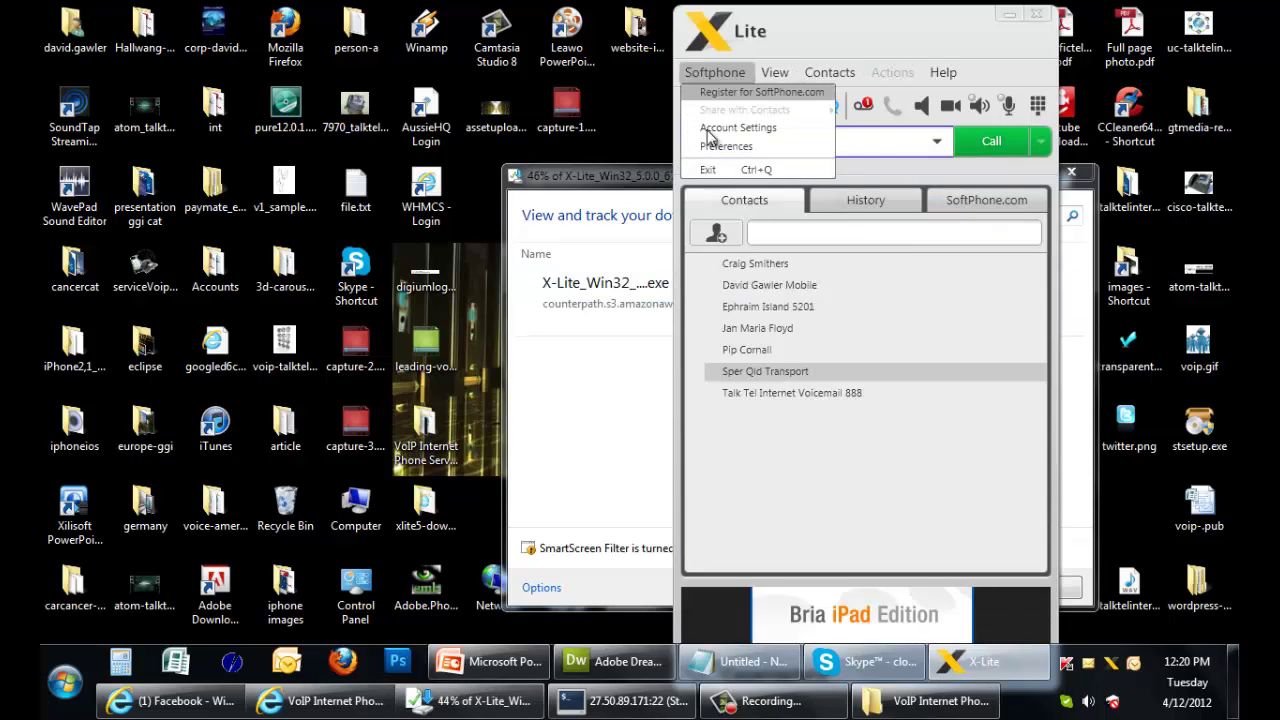
click(656, 527)
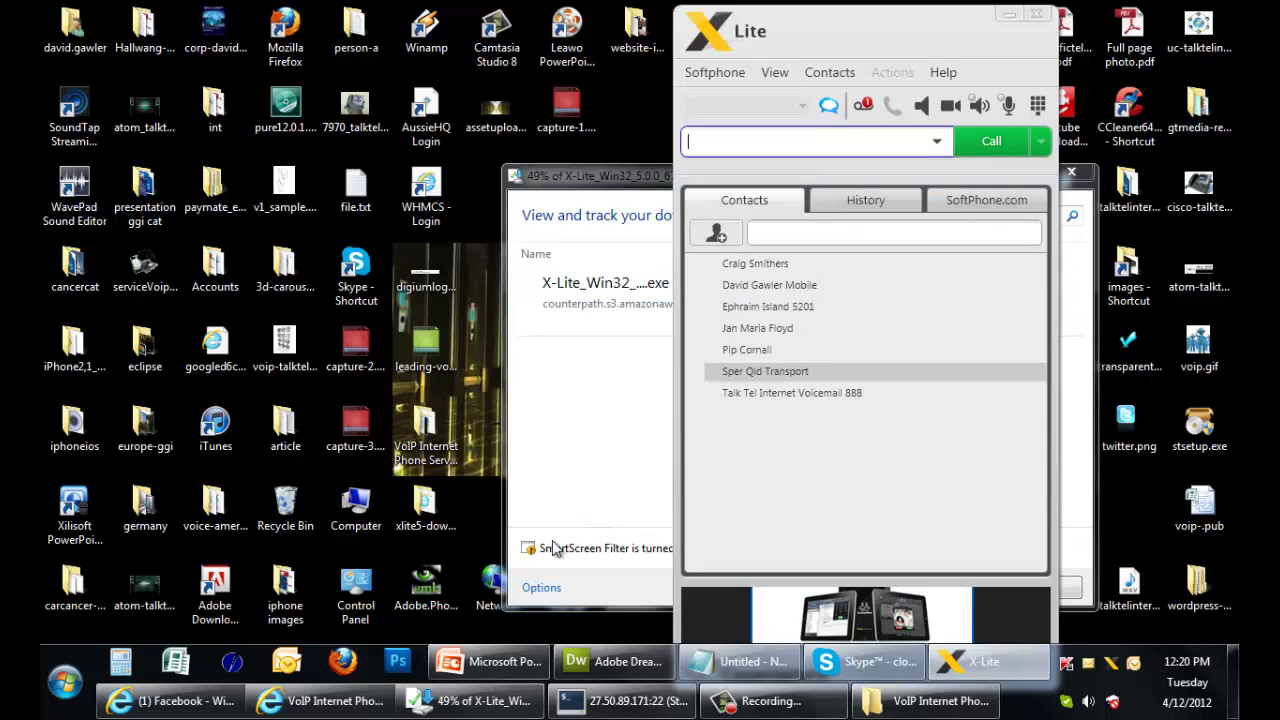
click(45, 706)
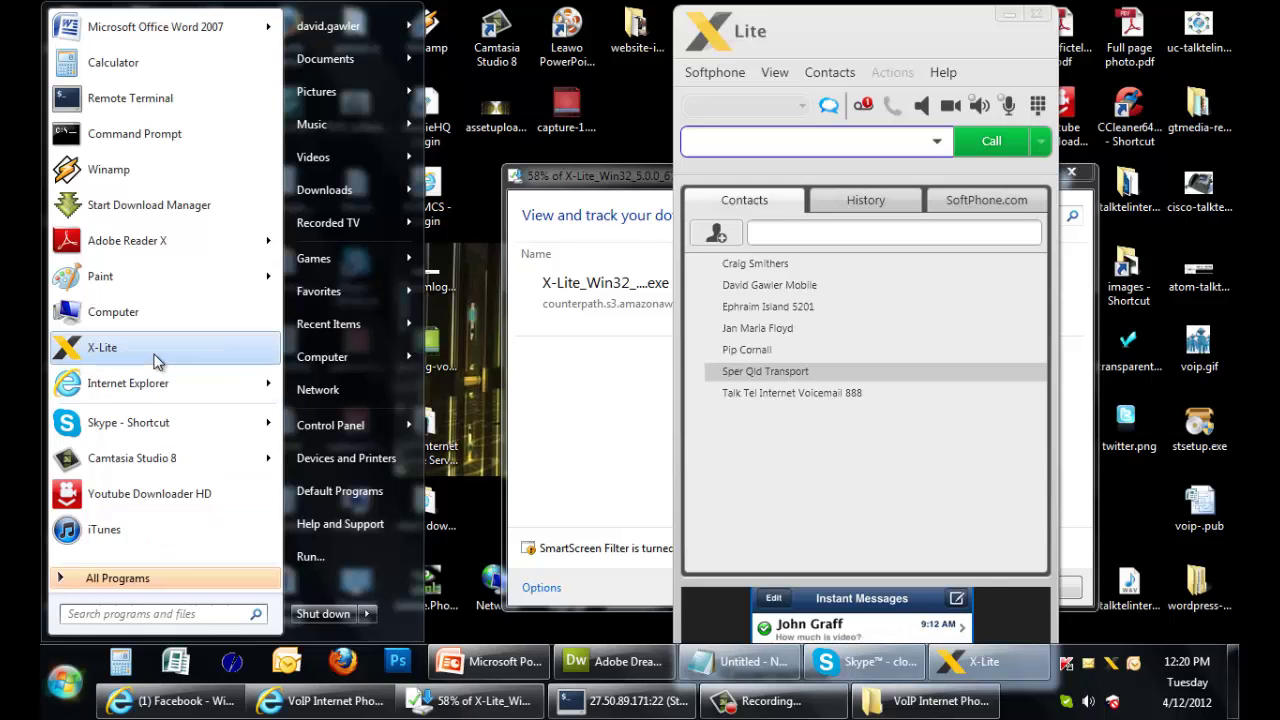
- Browse the Start menu's All Programs list looking for X-Lite
drag(157, 362, 168, 562)
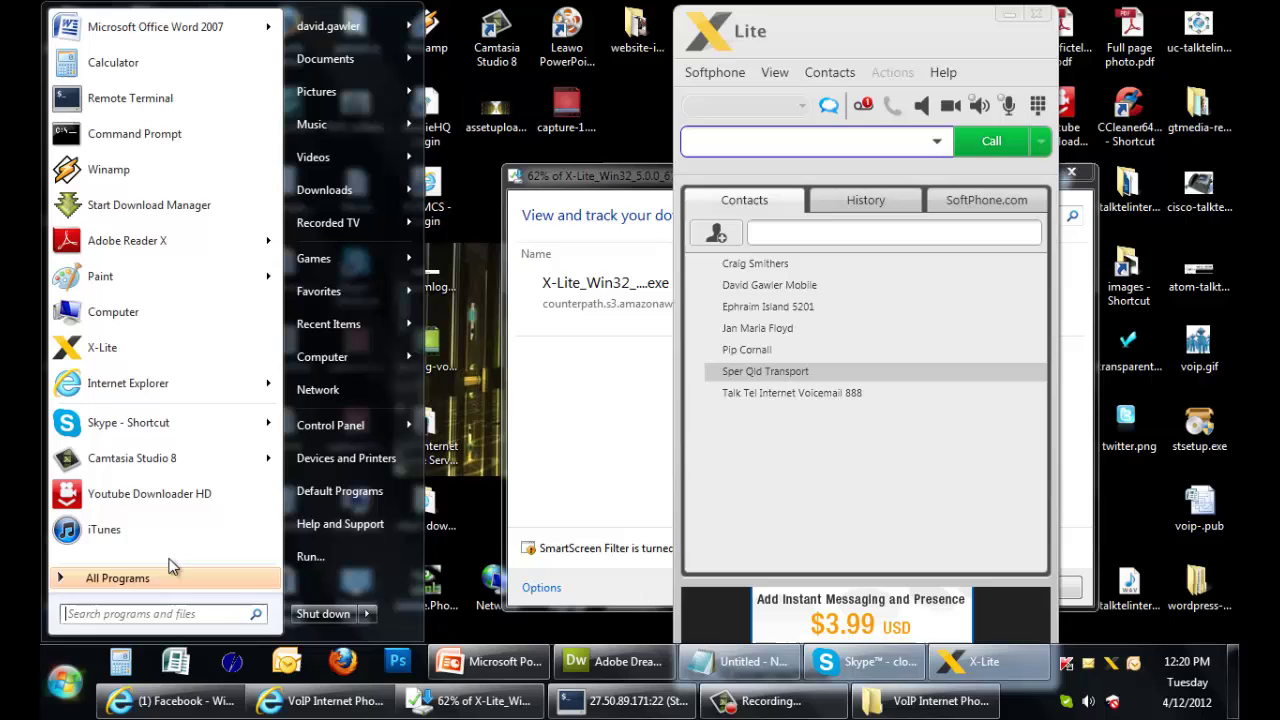
click(163, 585)
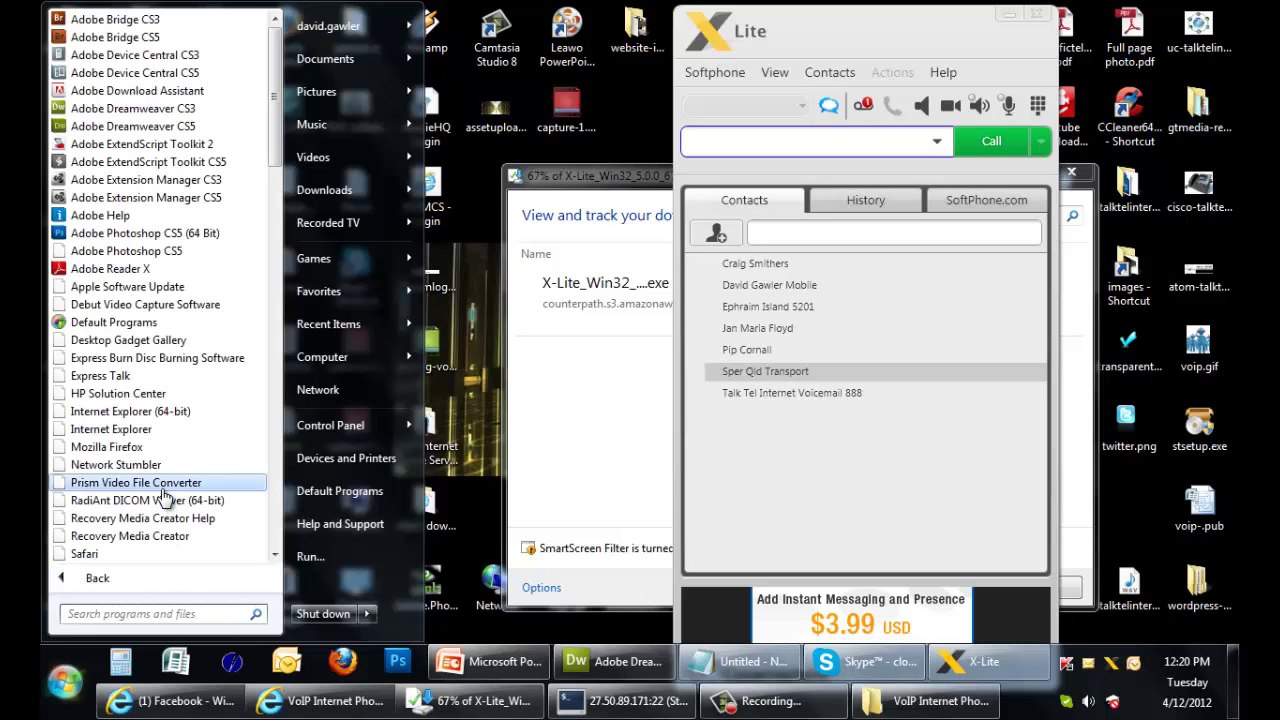
scroll(150, 497, down, 15)
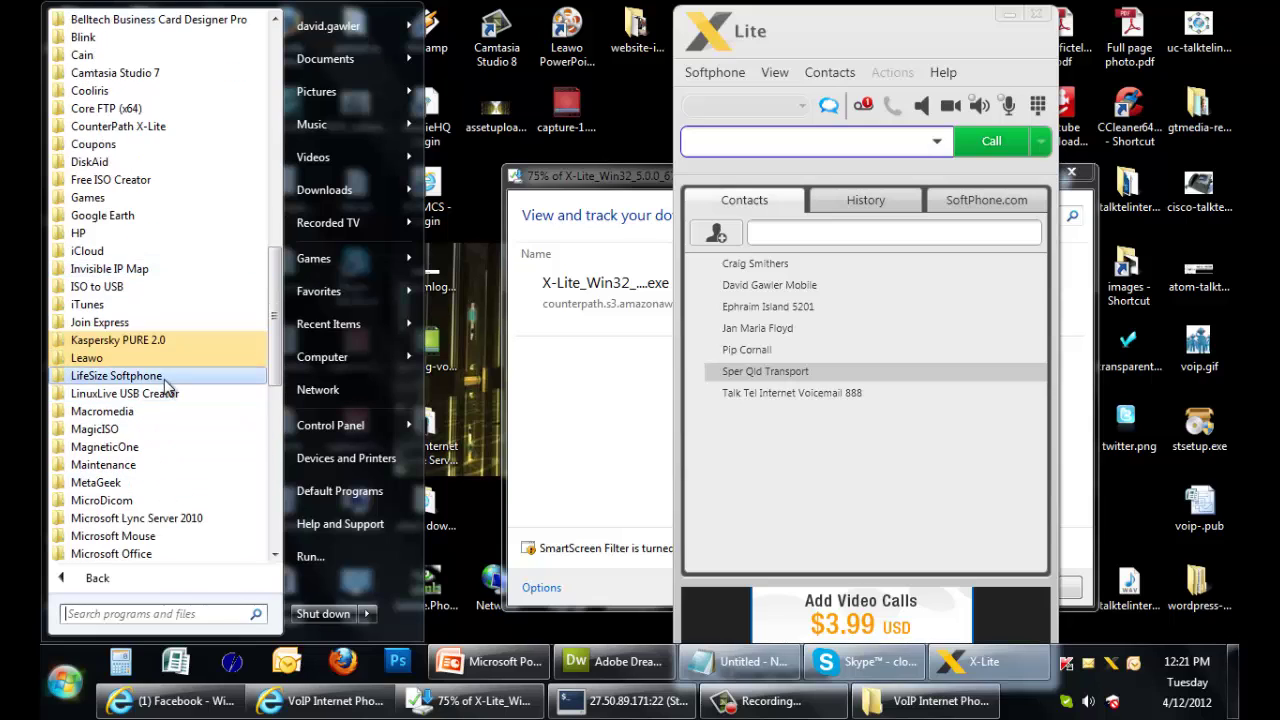
scroll(155, 390, down, 5)
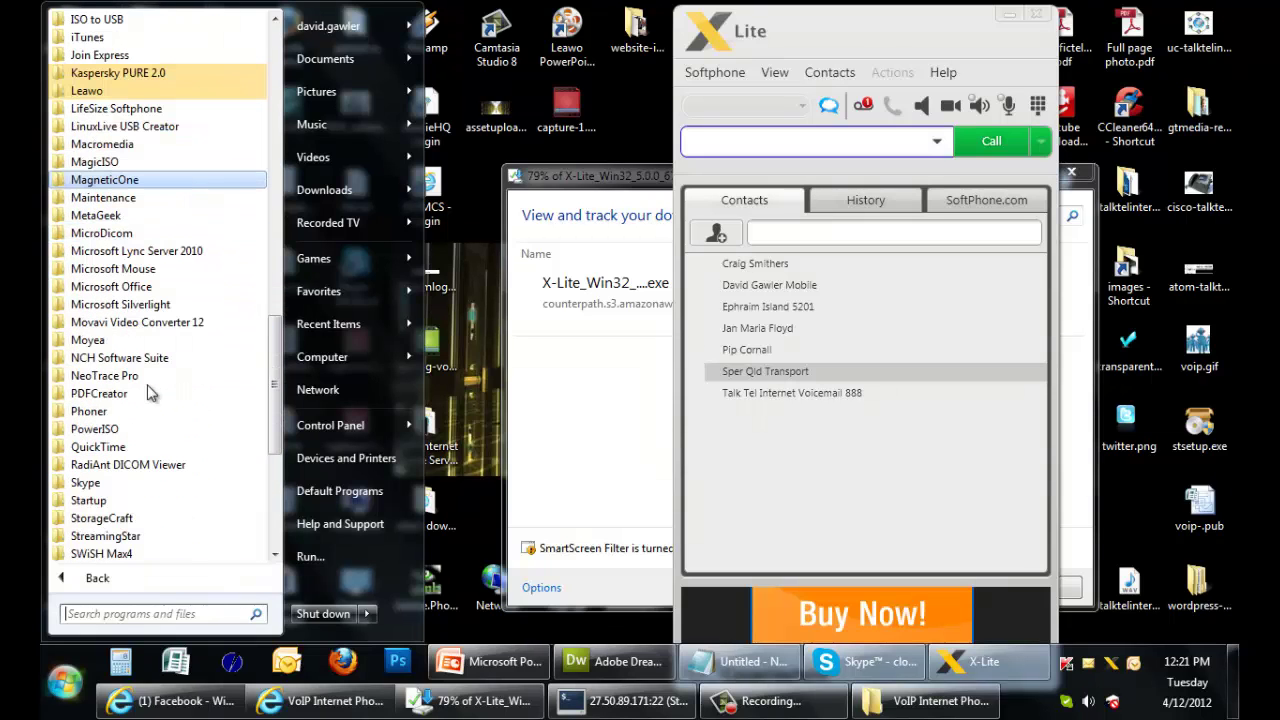
scroll(147, 392, down, 4)
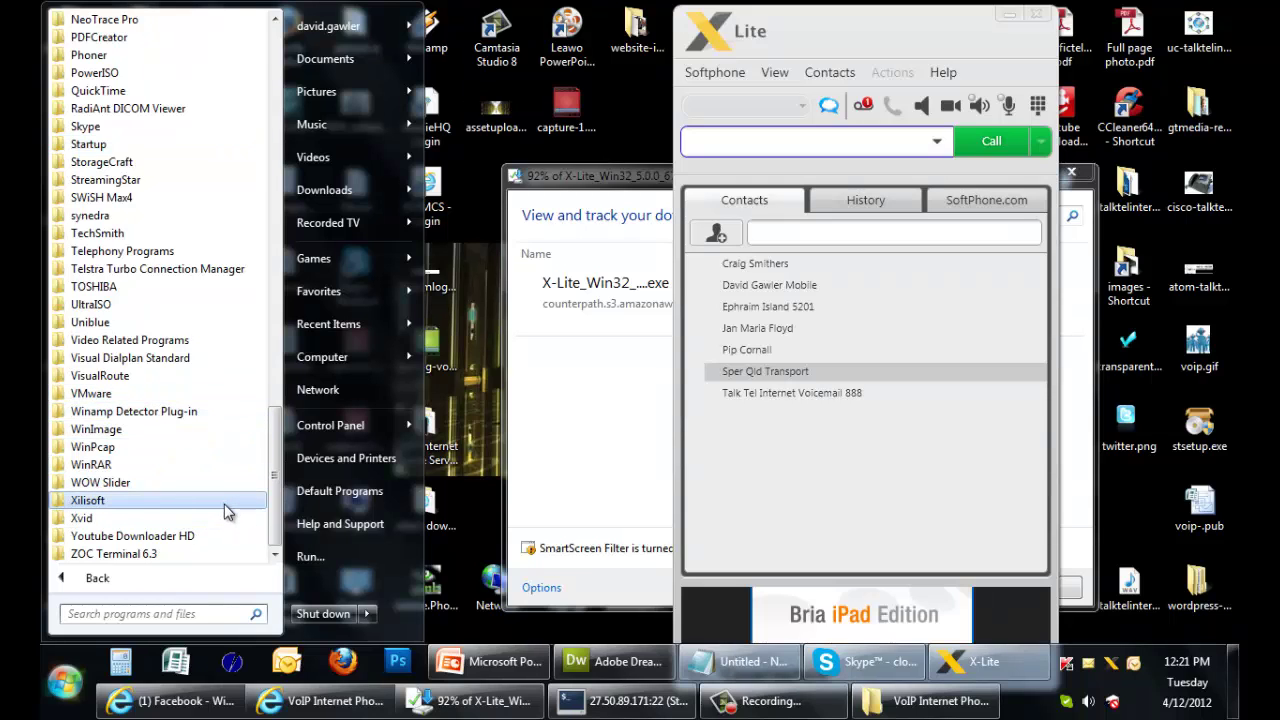
scroll(225, 511, up, 15)
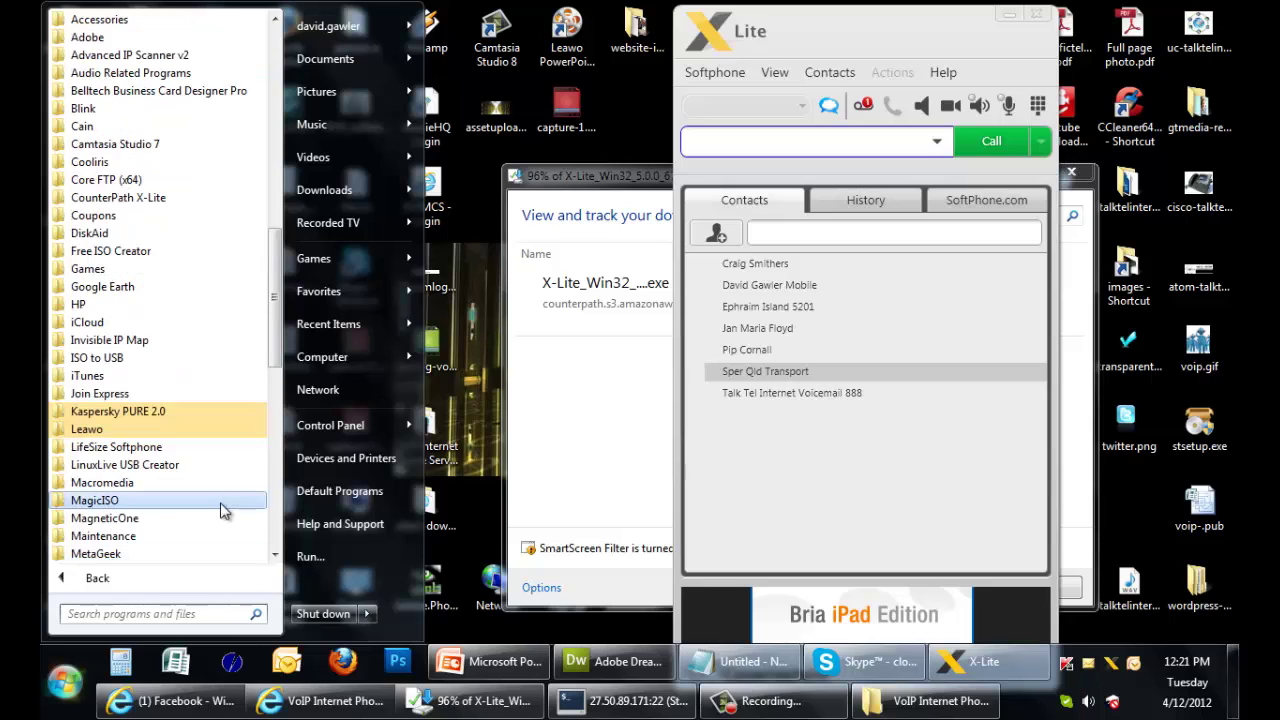
scroll(225, 511, up, 2)
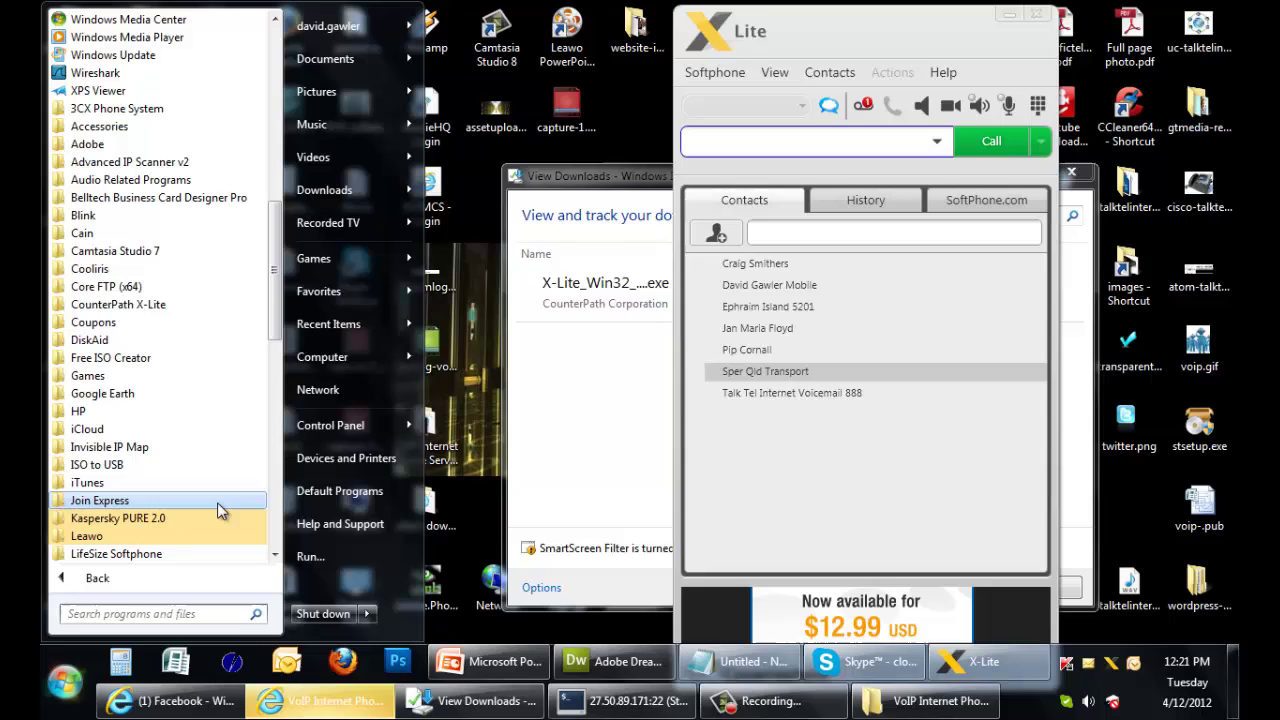
scroll(220, 510, down, 2)
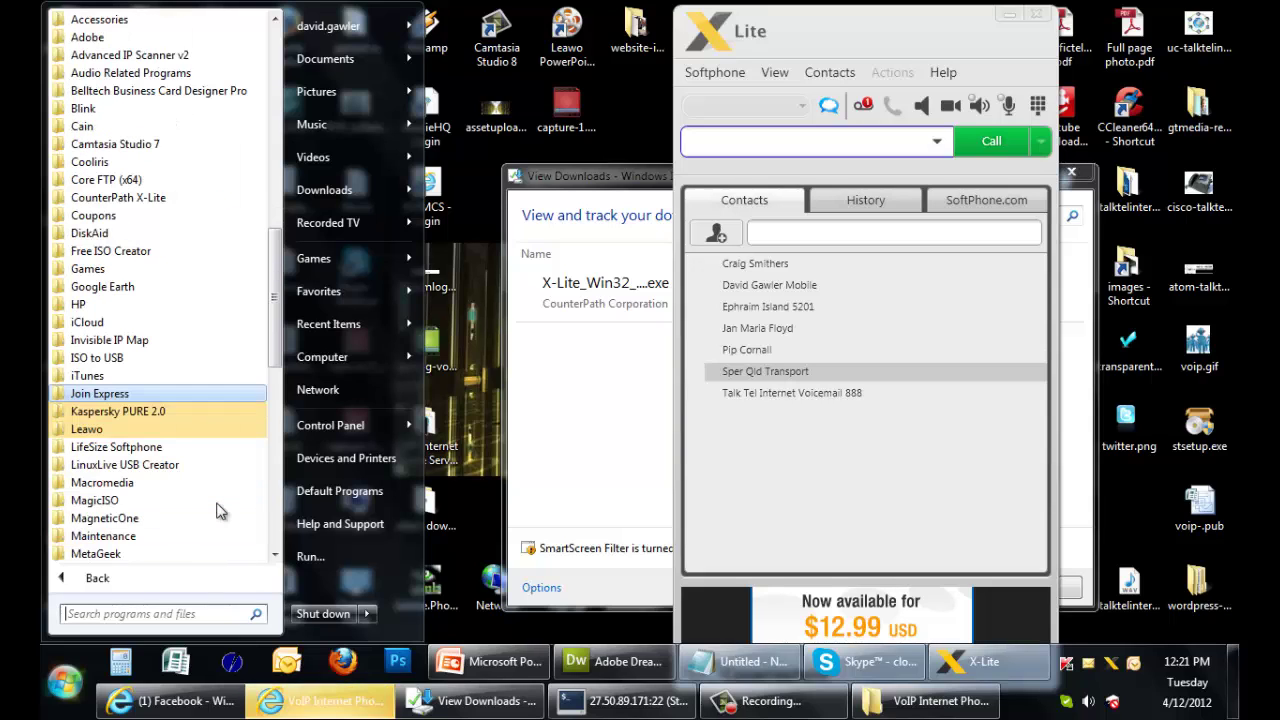
scroll(220, 510, down, 1)
scroll(220, 510, down, 1)
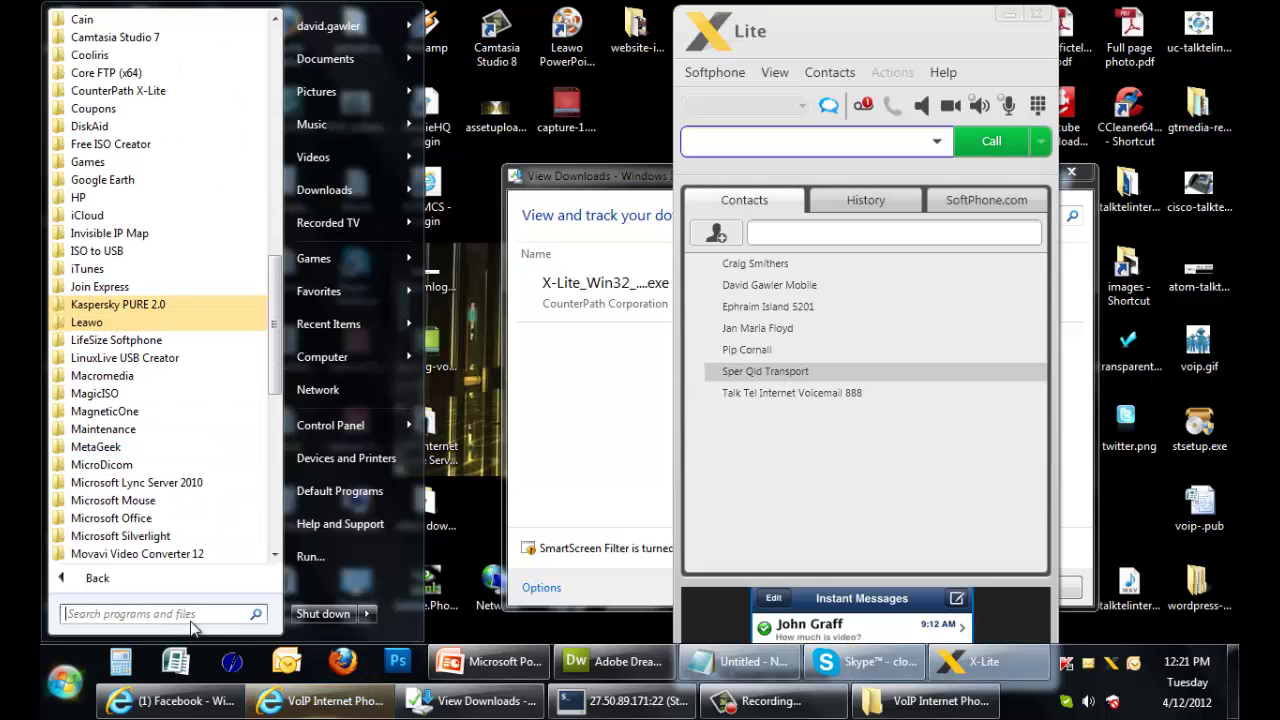
- Search the Start menu for 'x' and launch X-Lite from the results
click(192, 613)
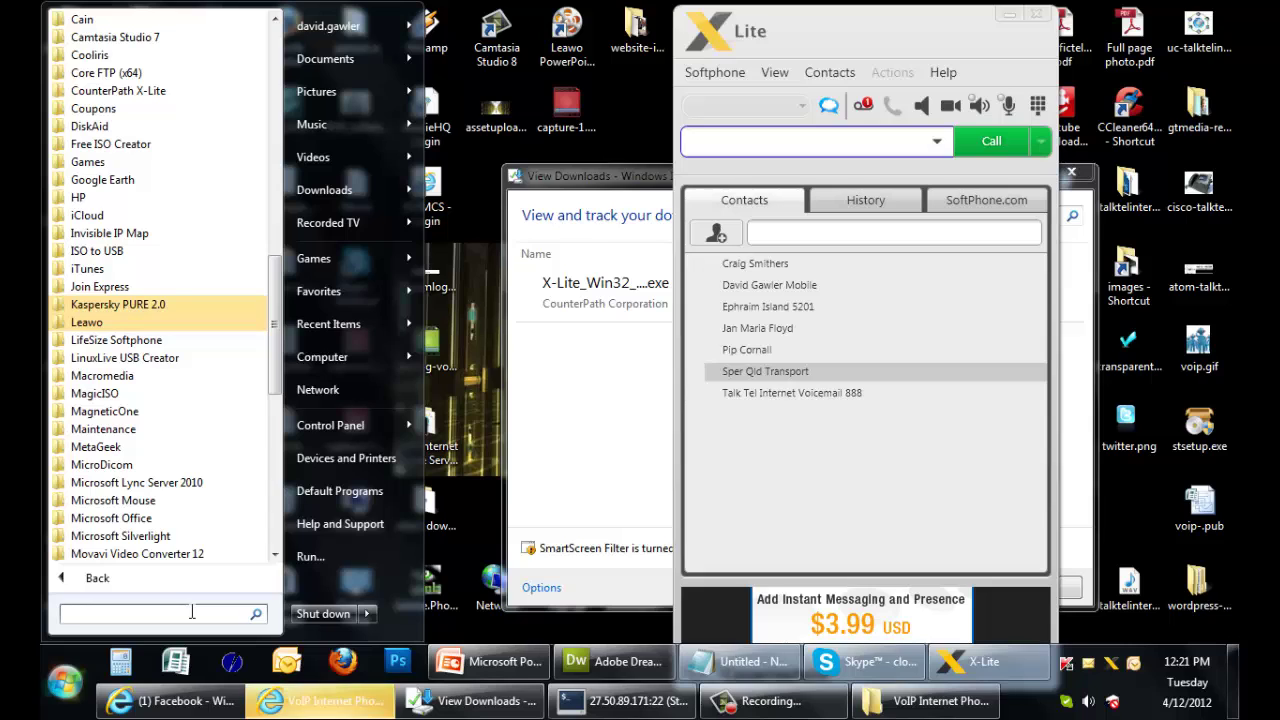
text(xl)
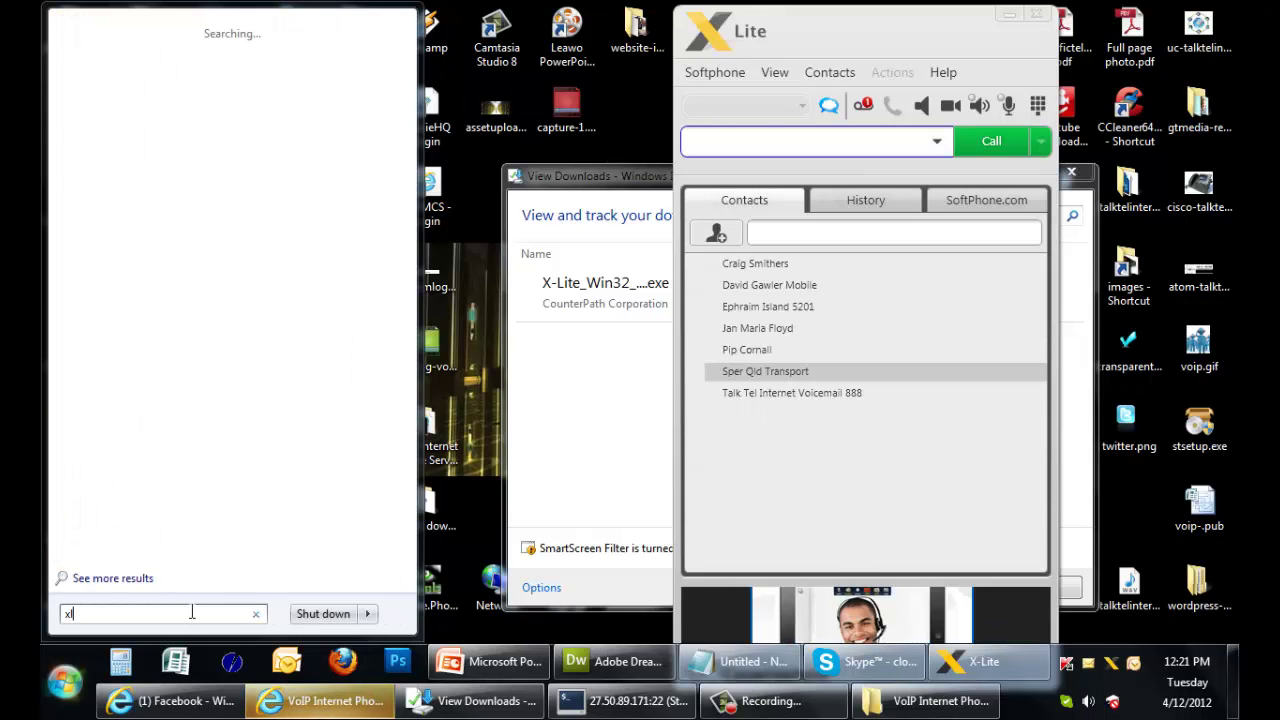
key(BackSpace)
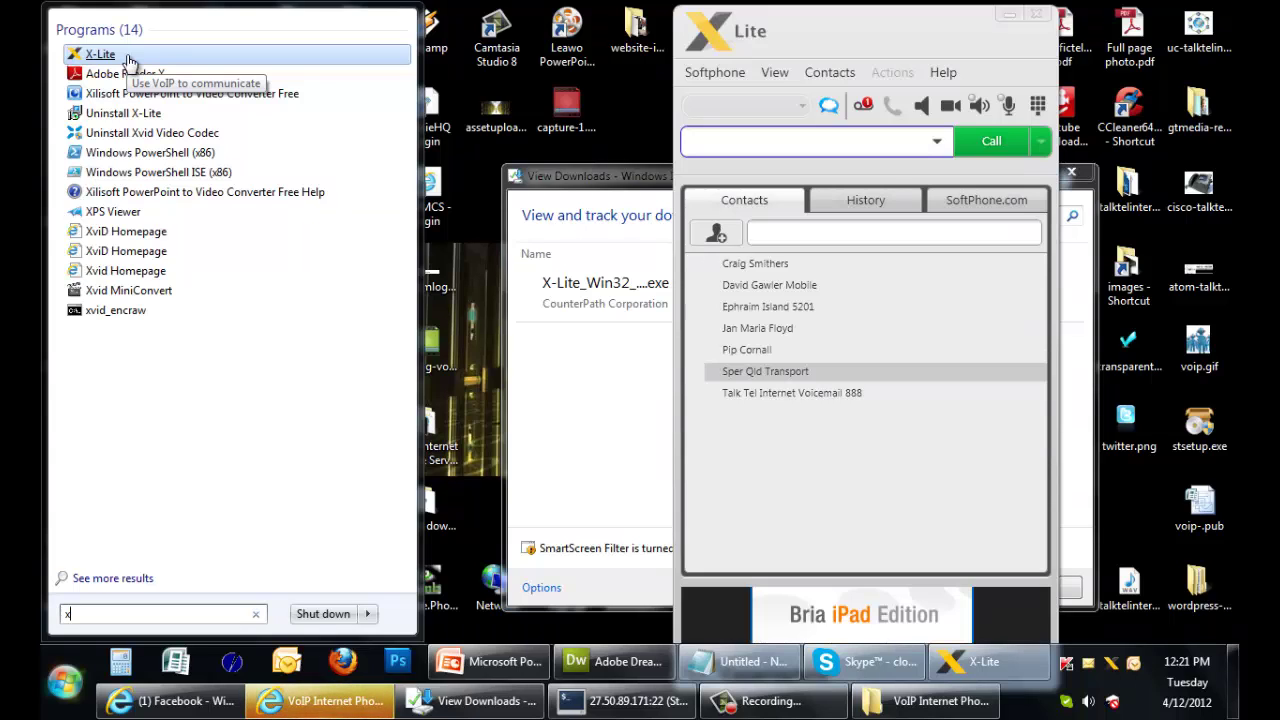
click(128, 56)
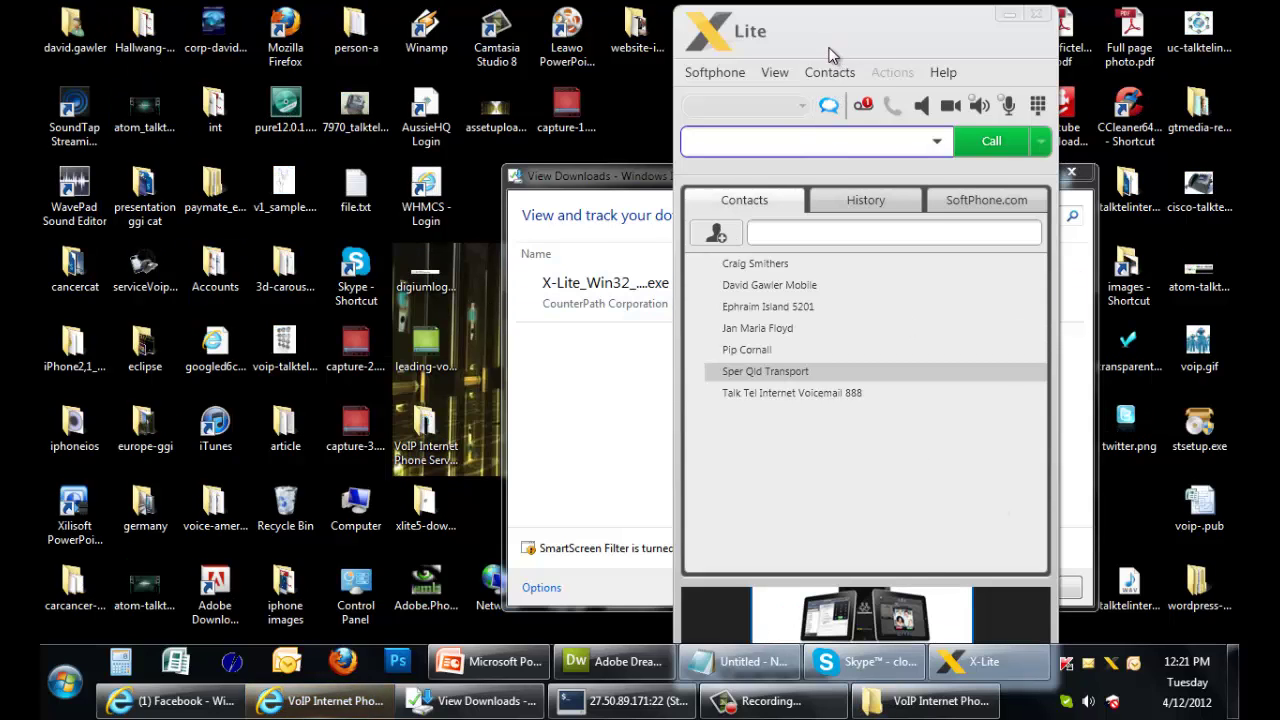
- Open Softphone > Account Settings showing the Talk Tel Internet account with domain 27.50.89.171
click(727, 80)
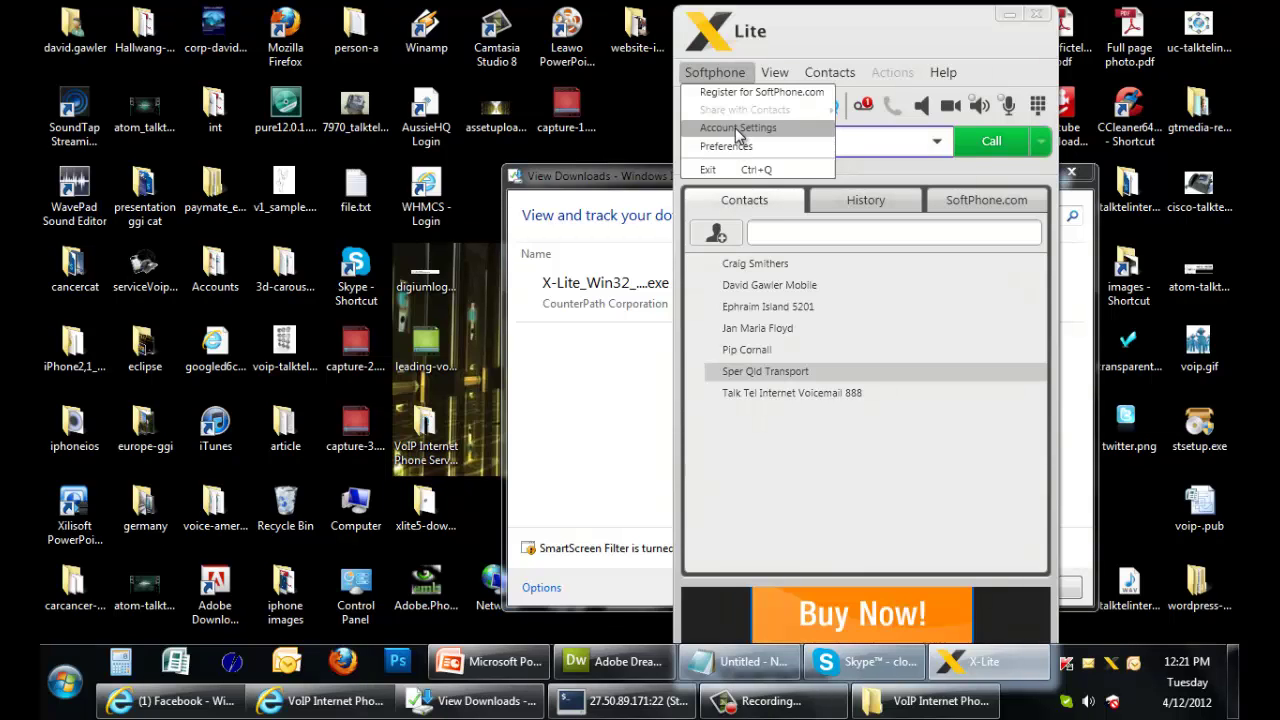
click(735, 128)
- Replace the User ID with 6000 and the domain with 27.50.89.171
double_click(755, 237)
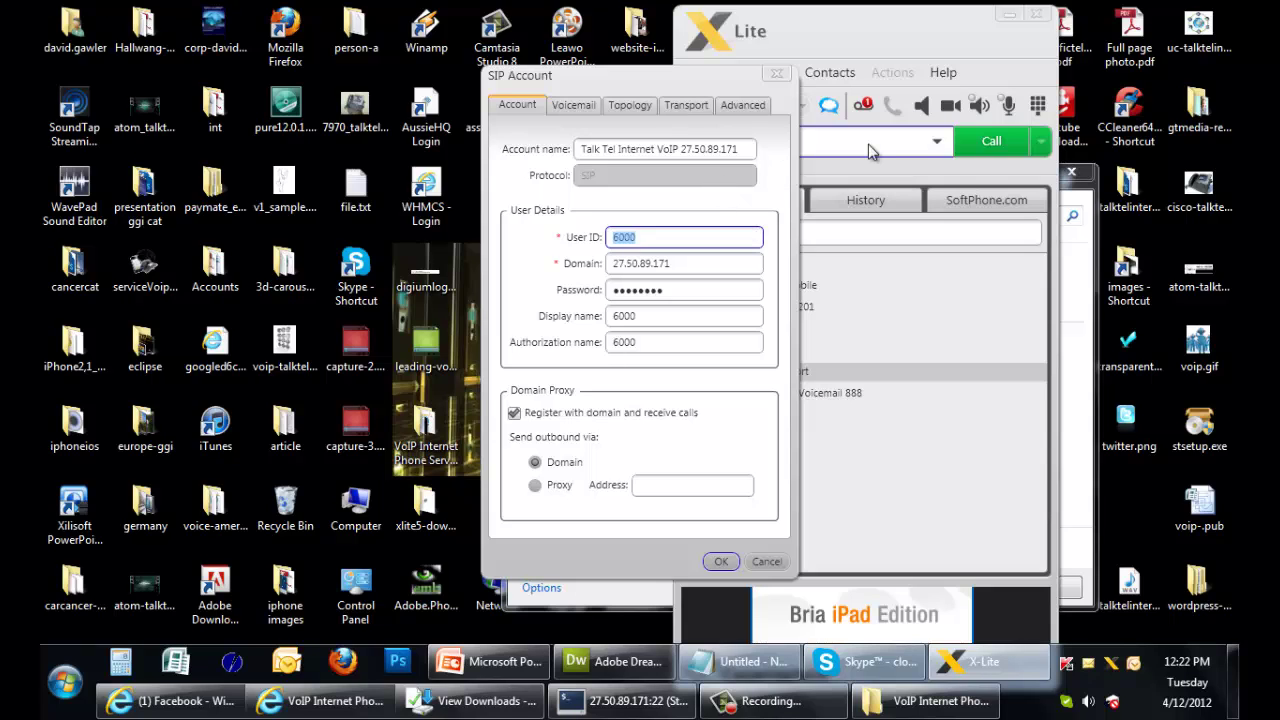
text(6000)
key(Tab)
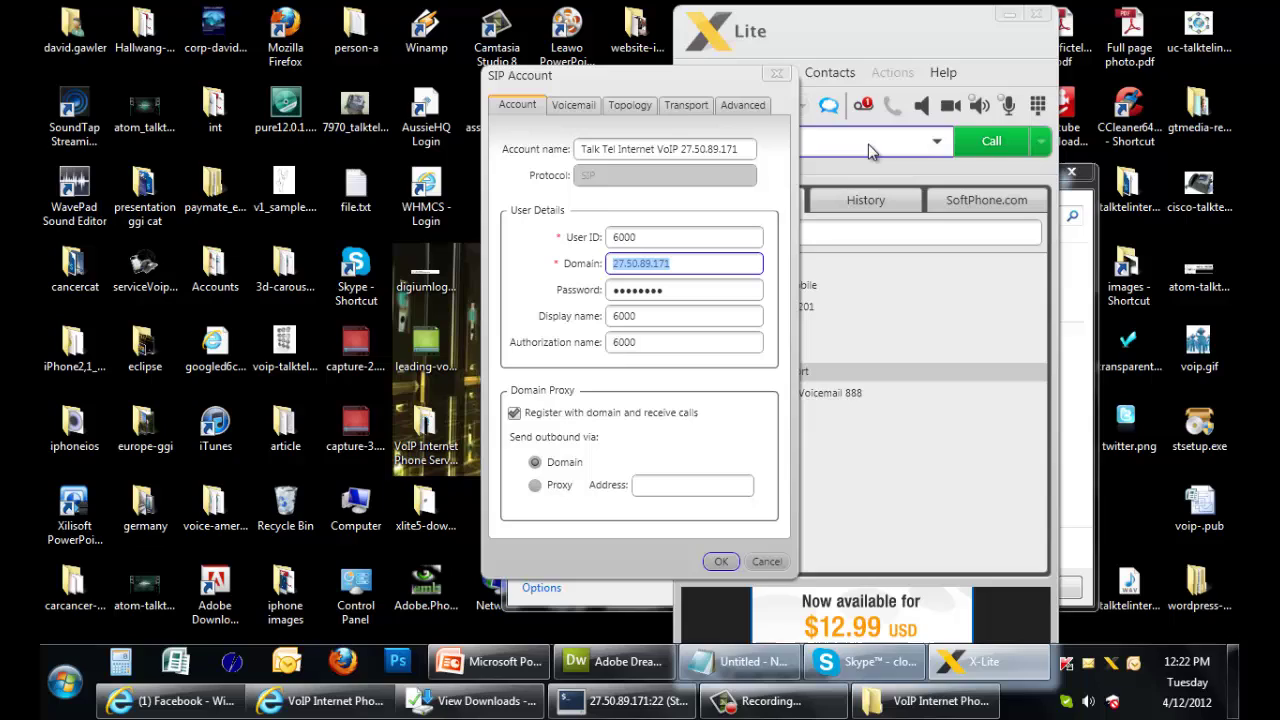
key(BackSpace)
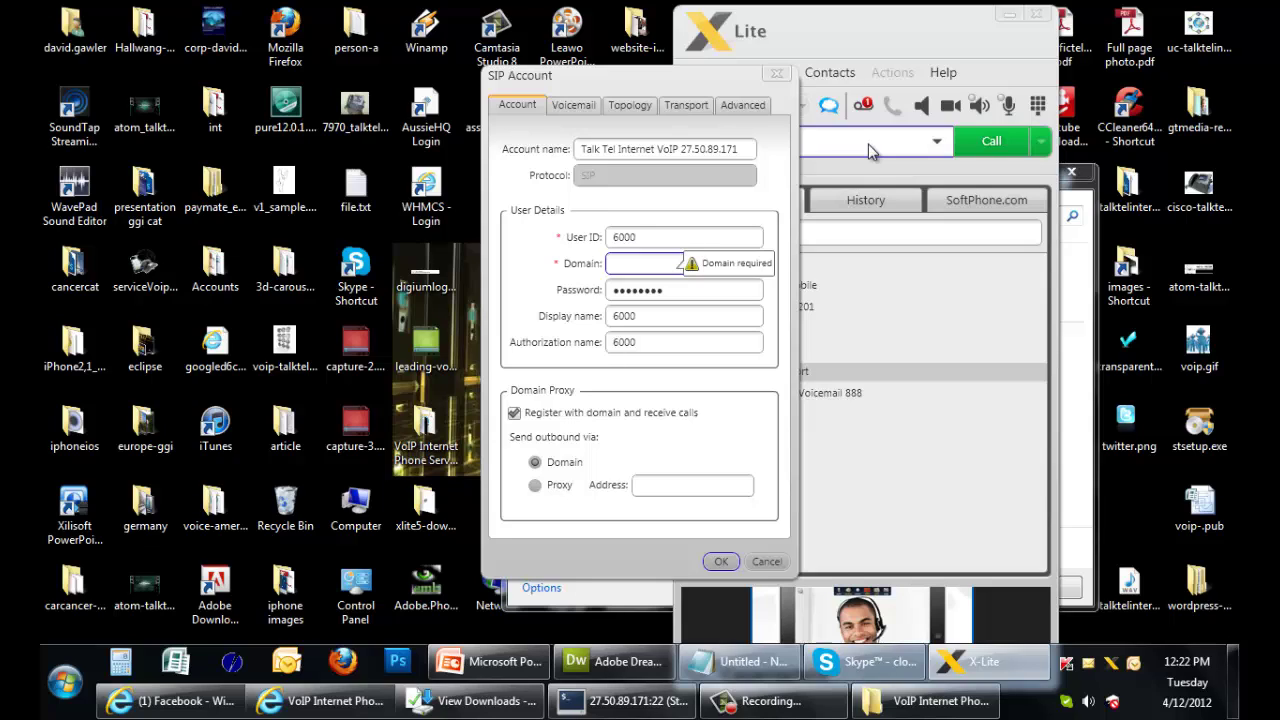
text(27)
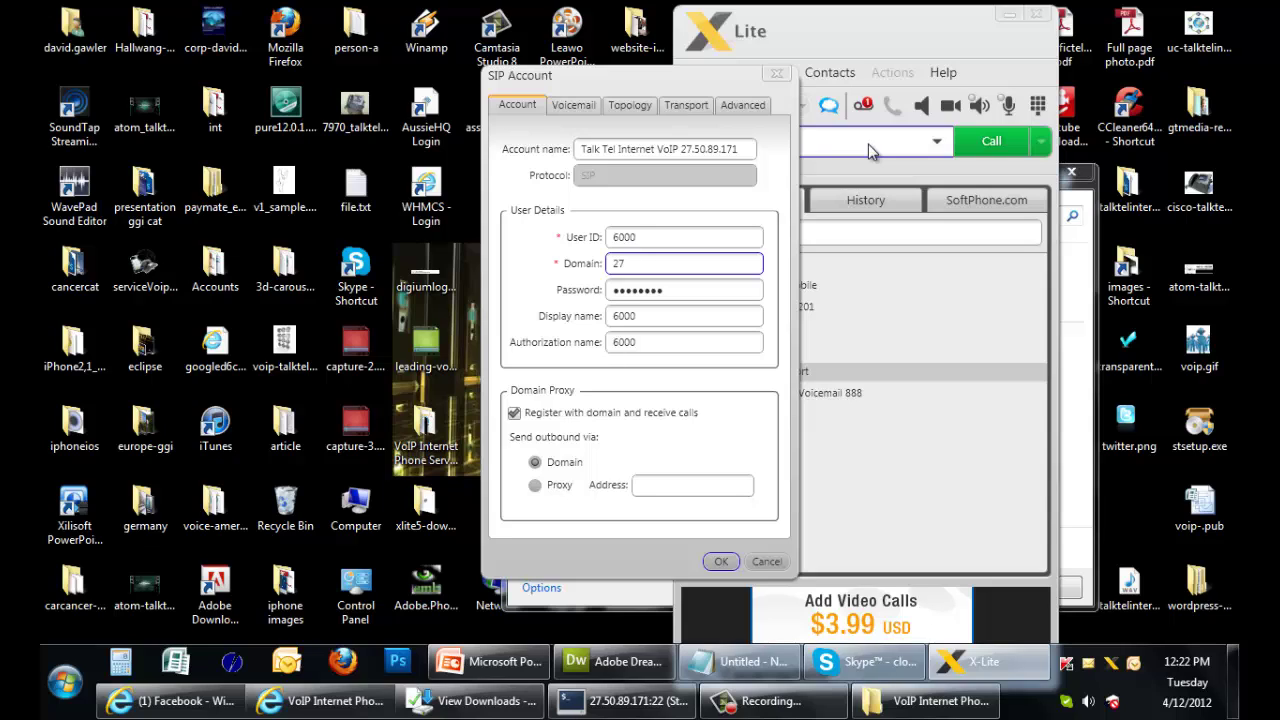
text(.50.)
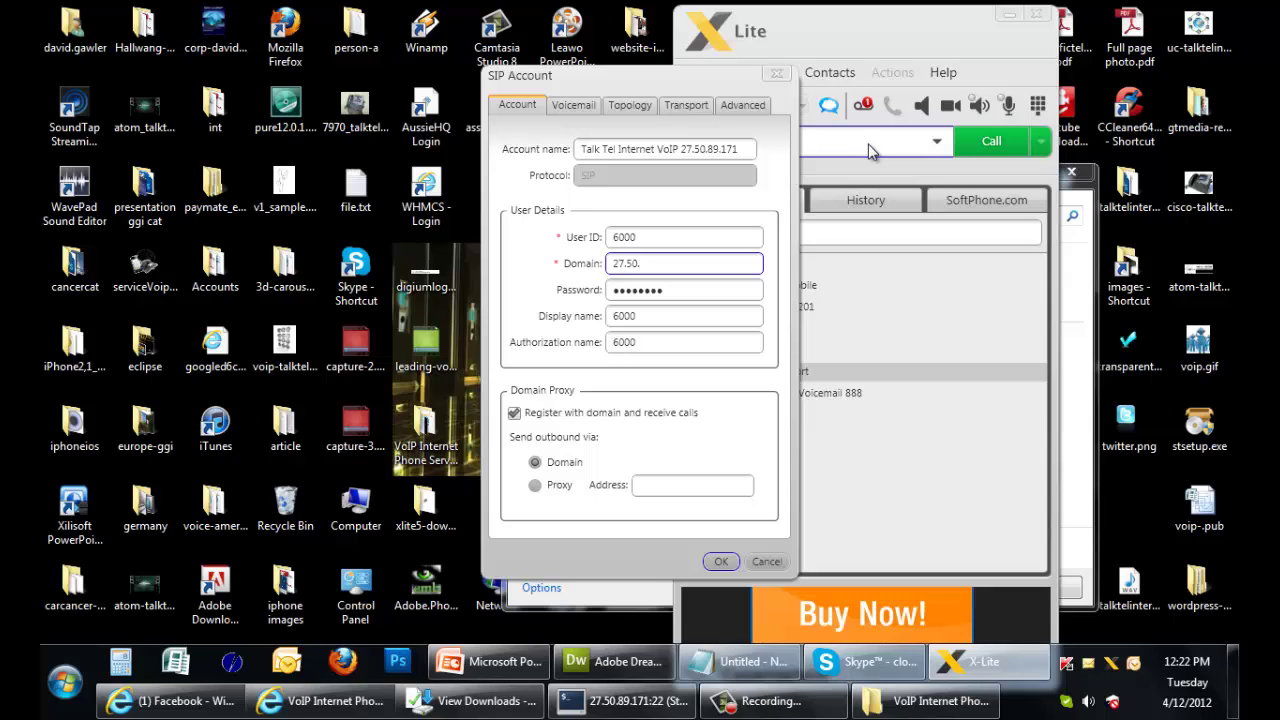
text(89.171)
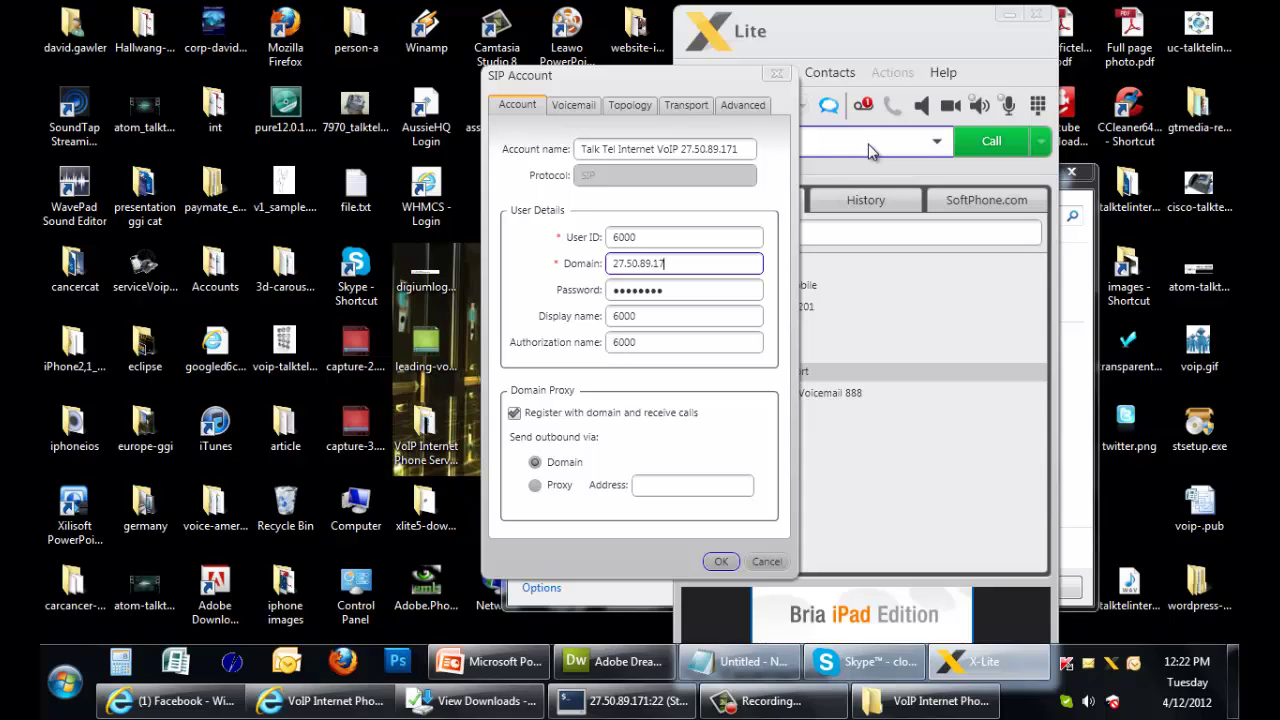
key(ctrl+a)
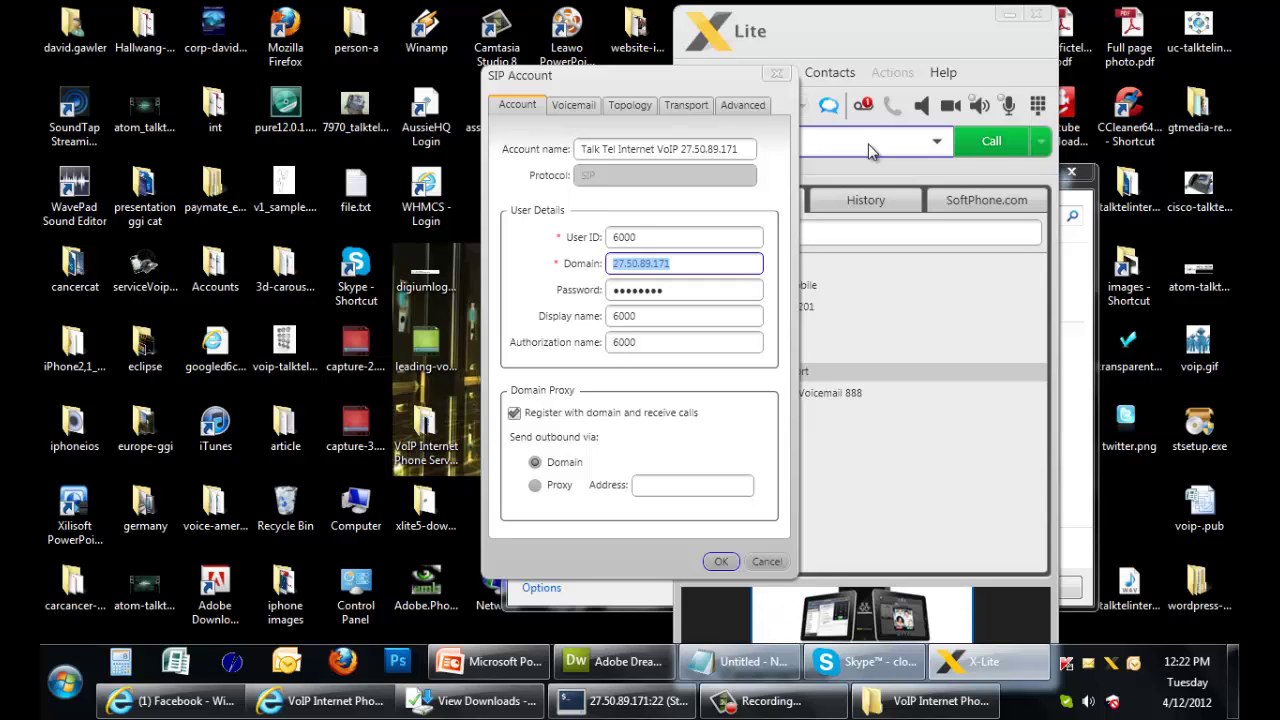
- Enter the new account password, and set display name and authorization name to 6000
key(Tab)
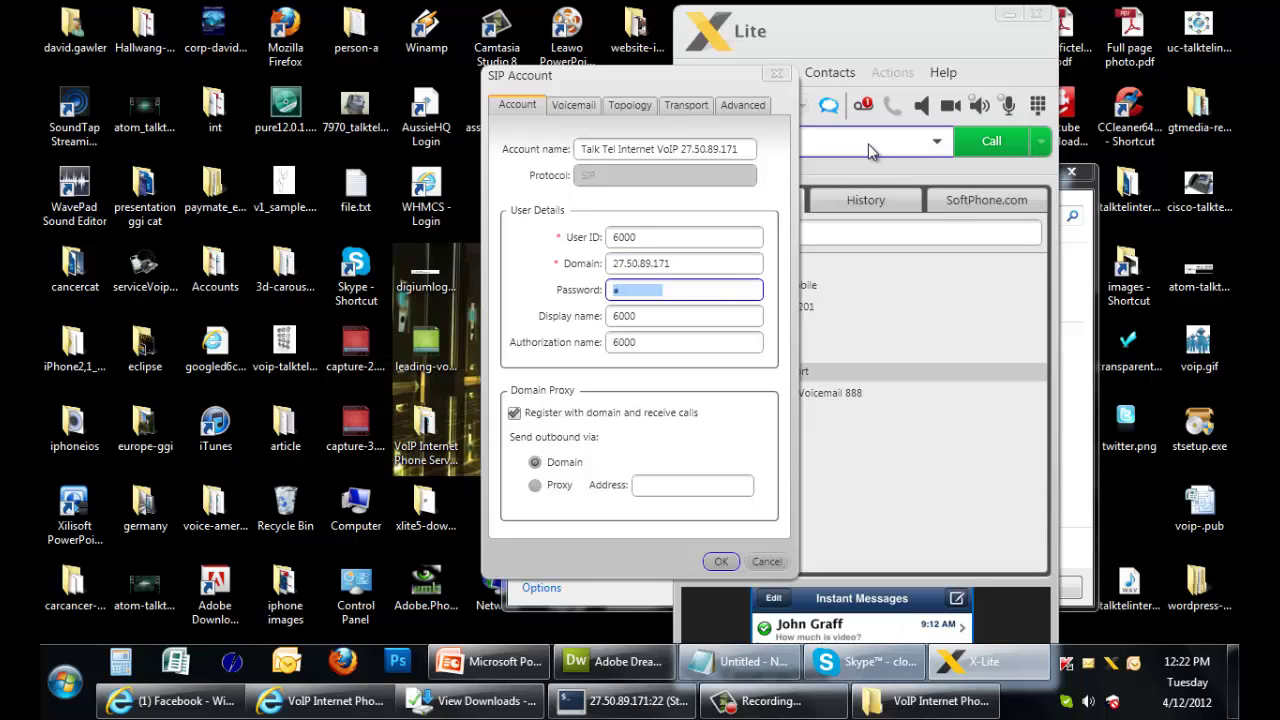
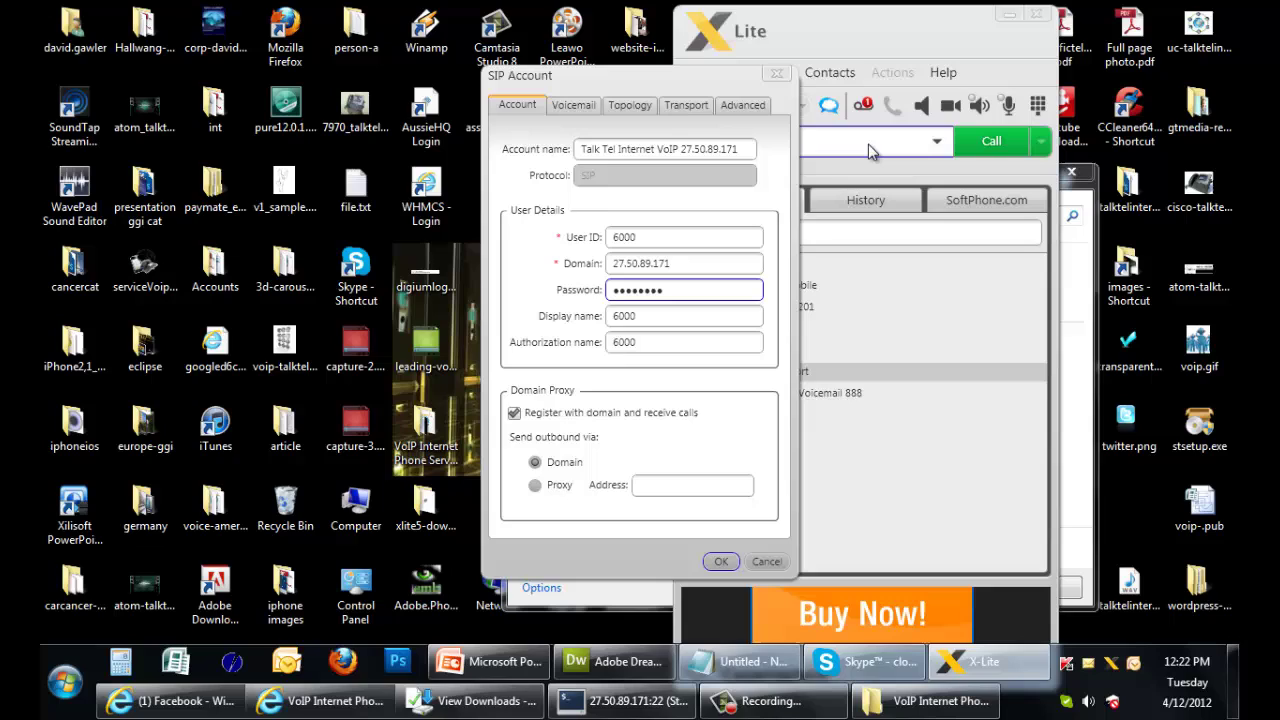
key(Tab)
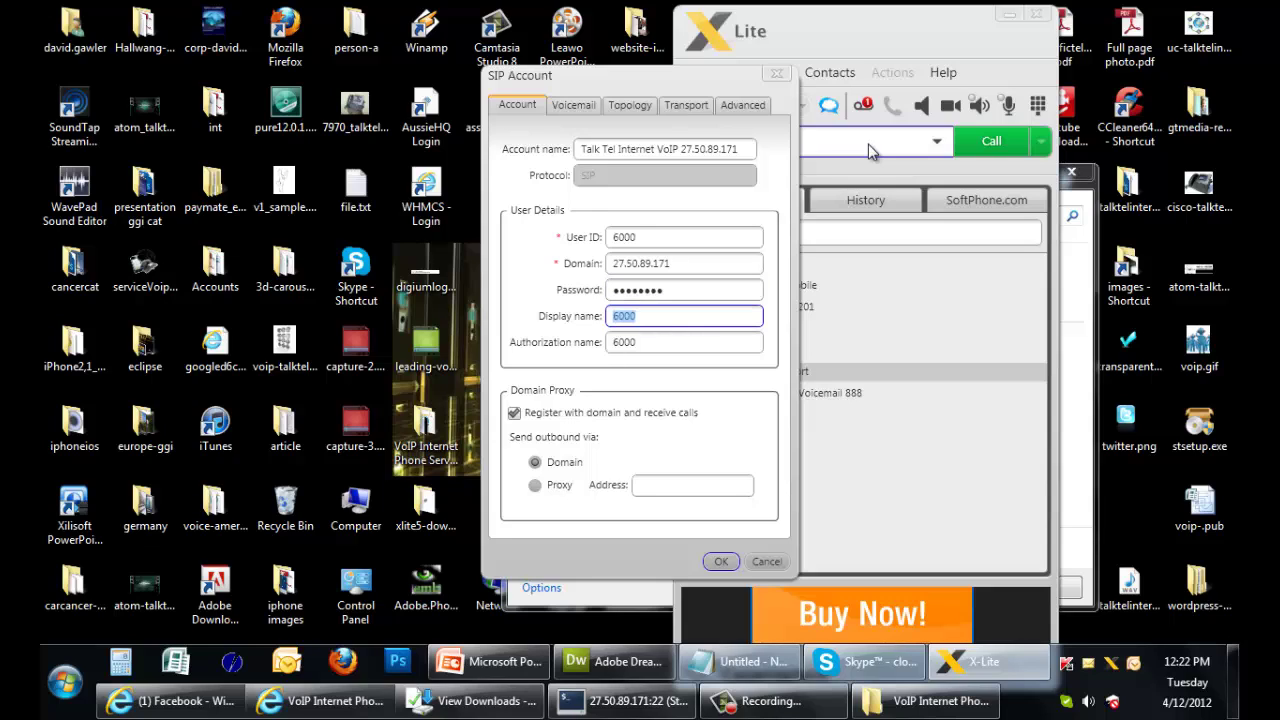
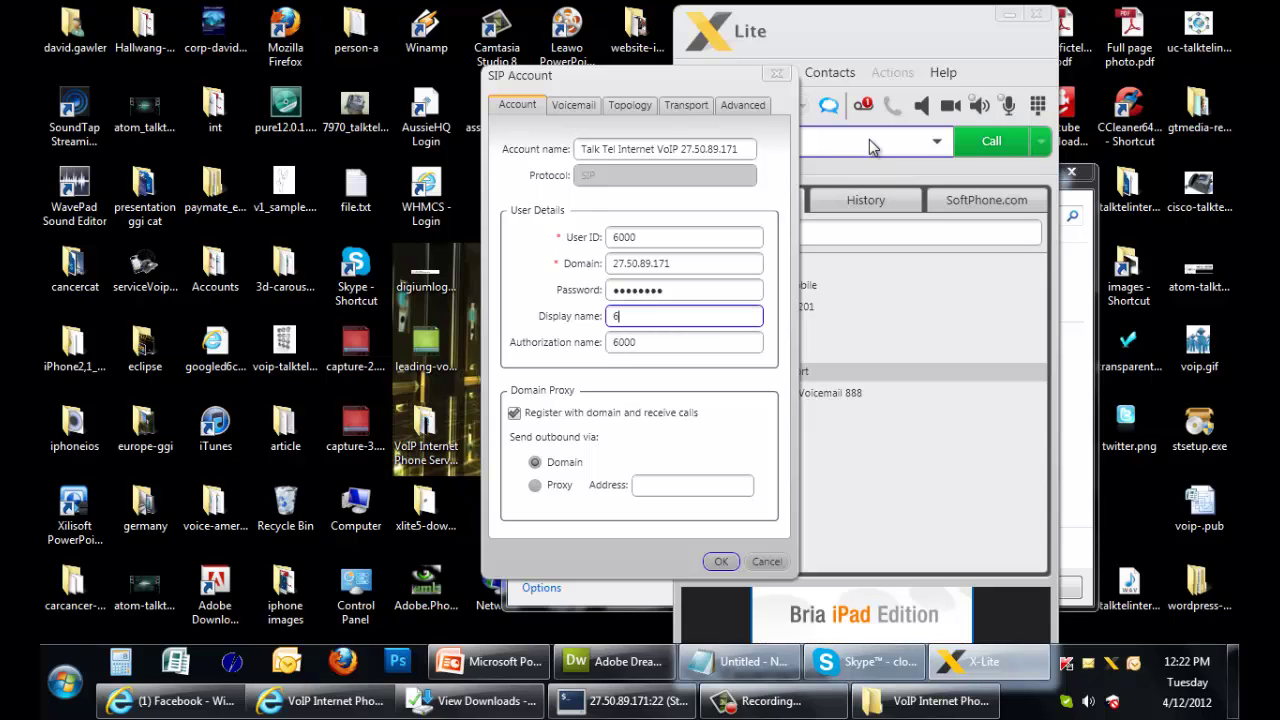
key(Tab)
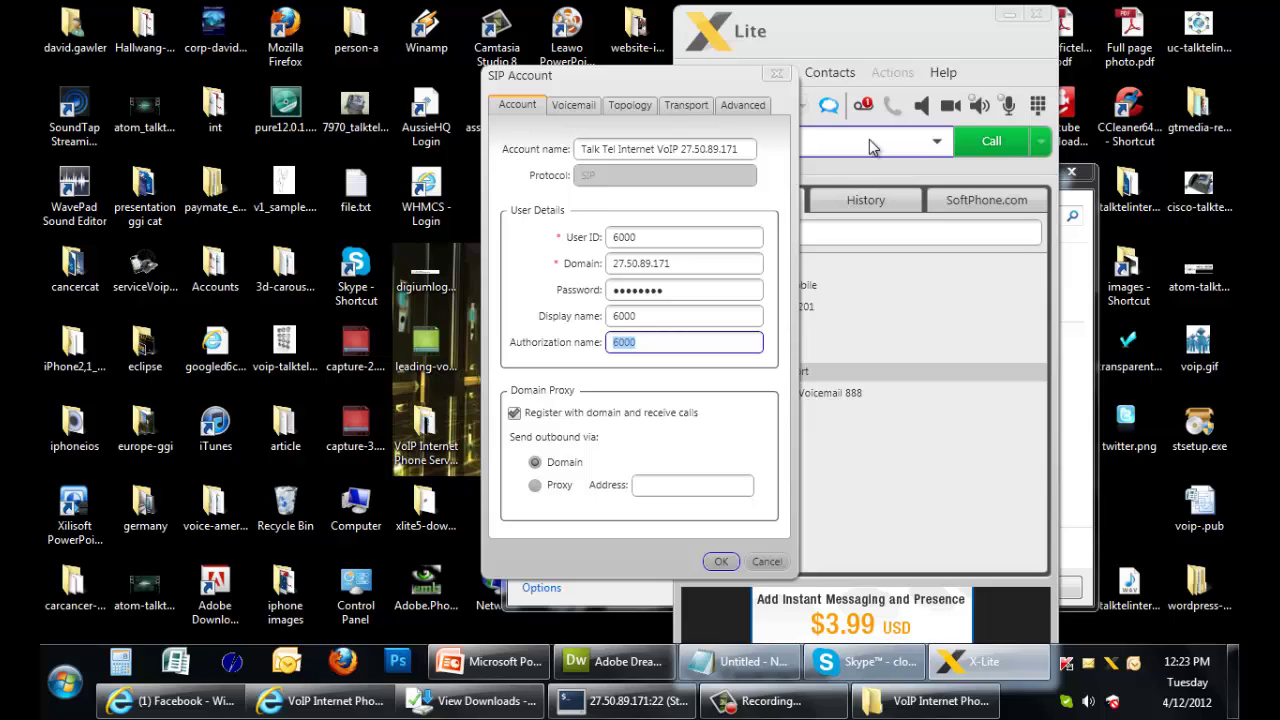
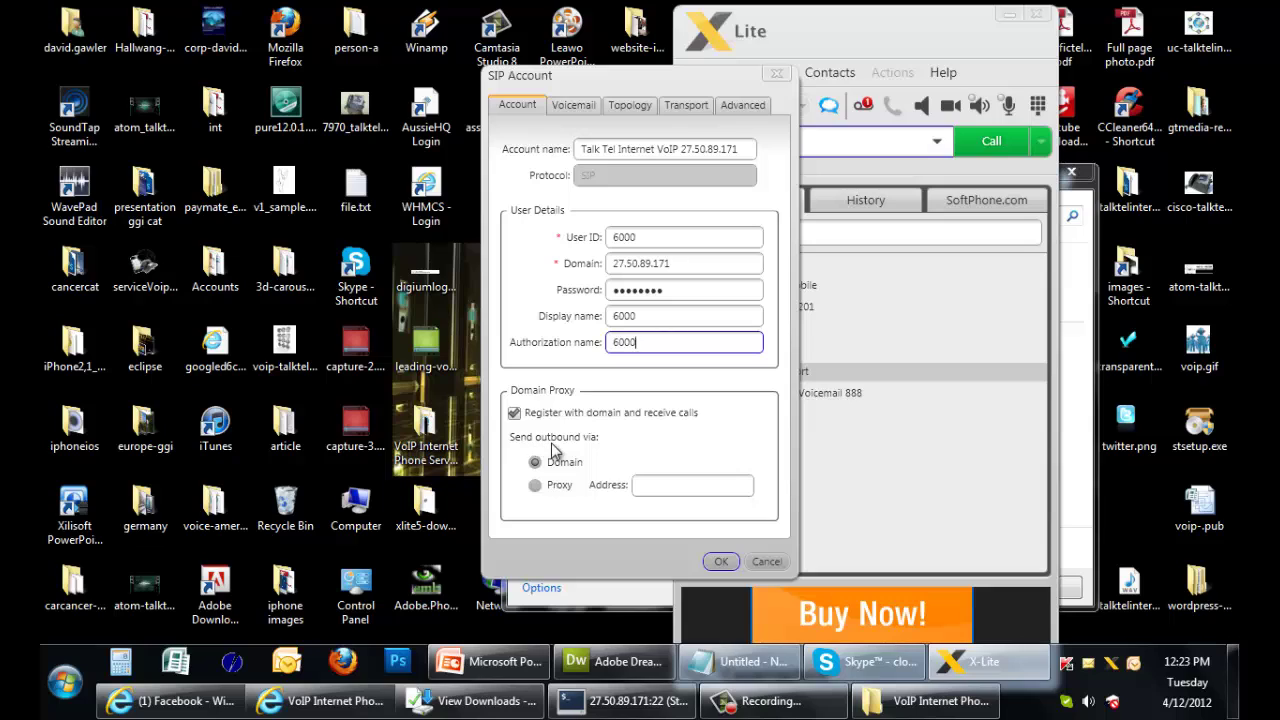
- Save the SIP account settings, then dismiss the Softphone options list
click(713, 565)
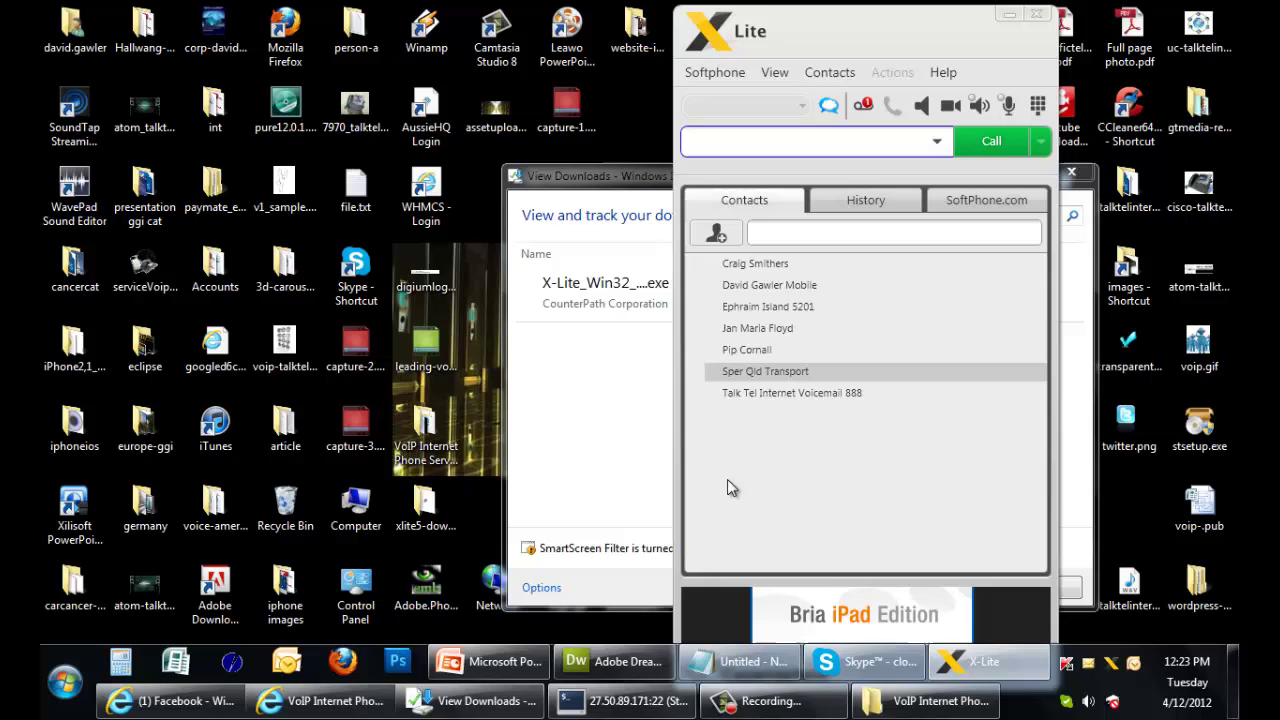
click(739, 76)
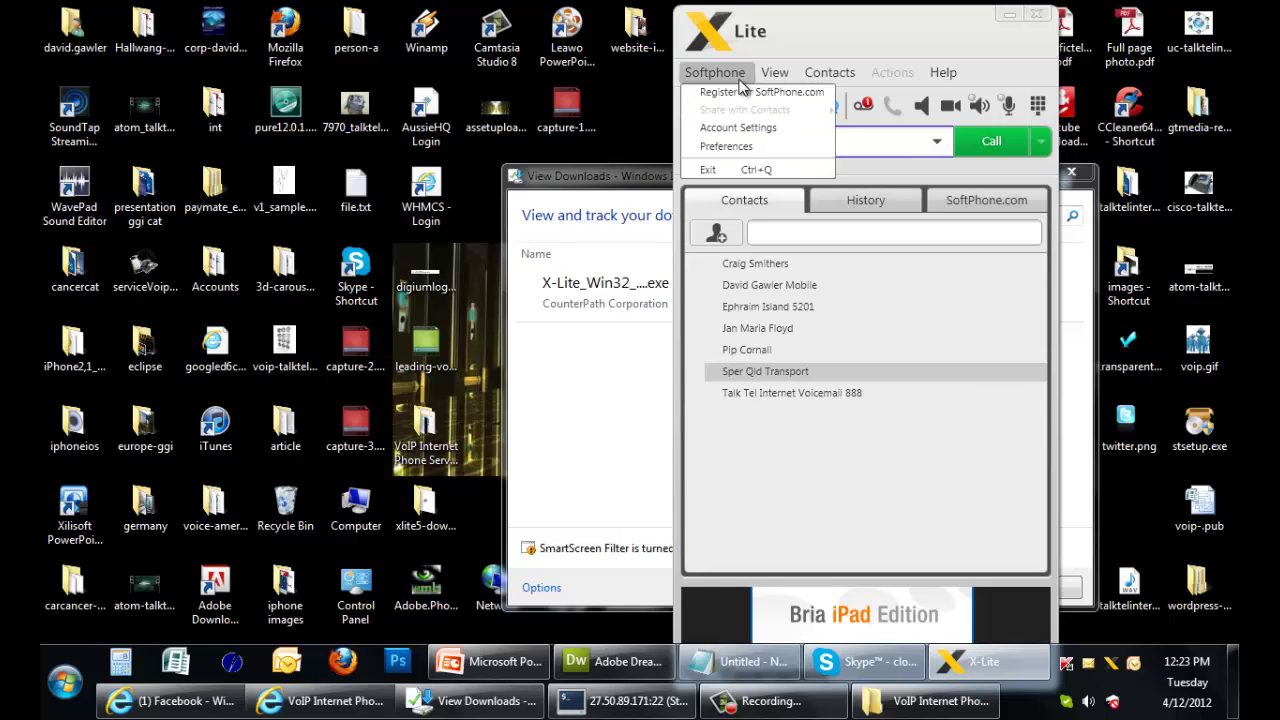
click(864, 165)
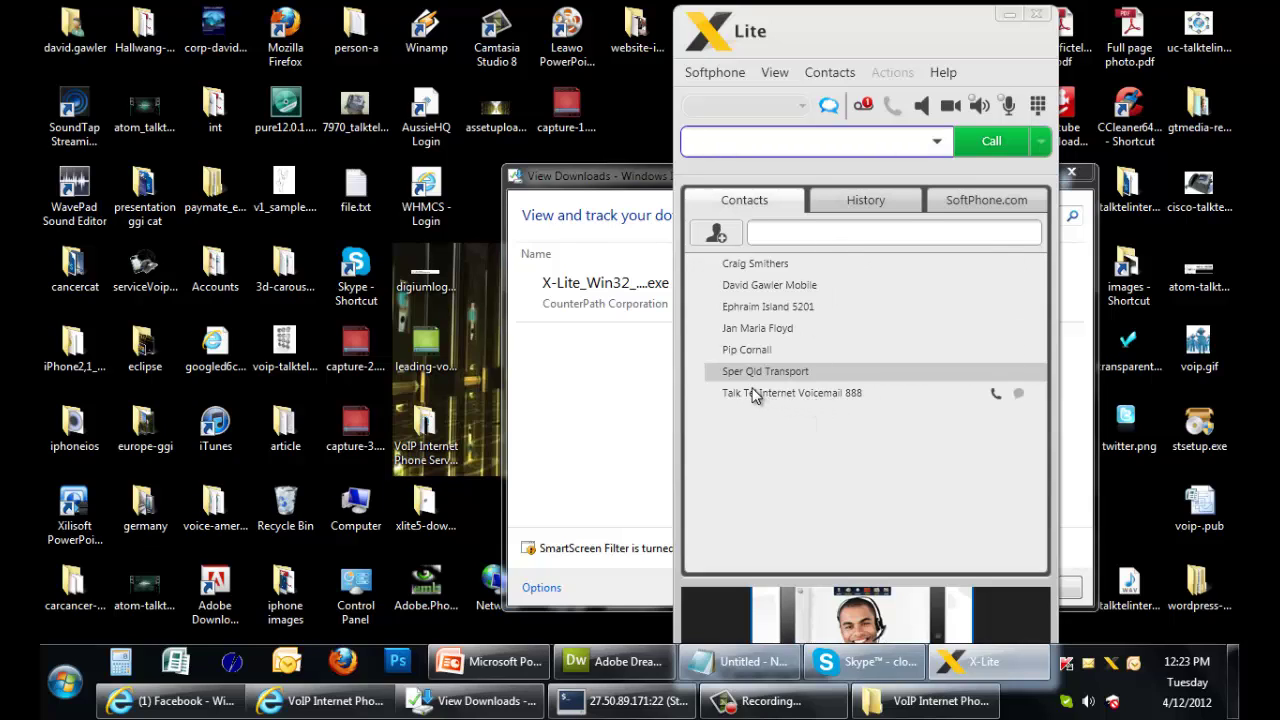
- Call the second contact in the list as a test, then hang up
right_click(770, 288)
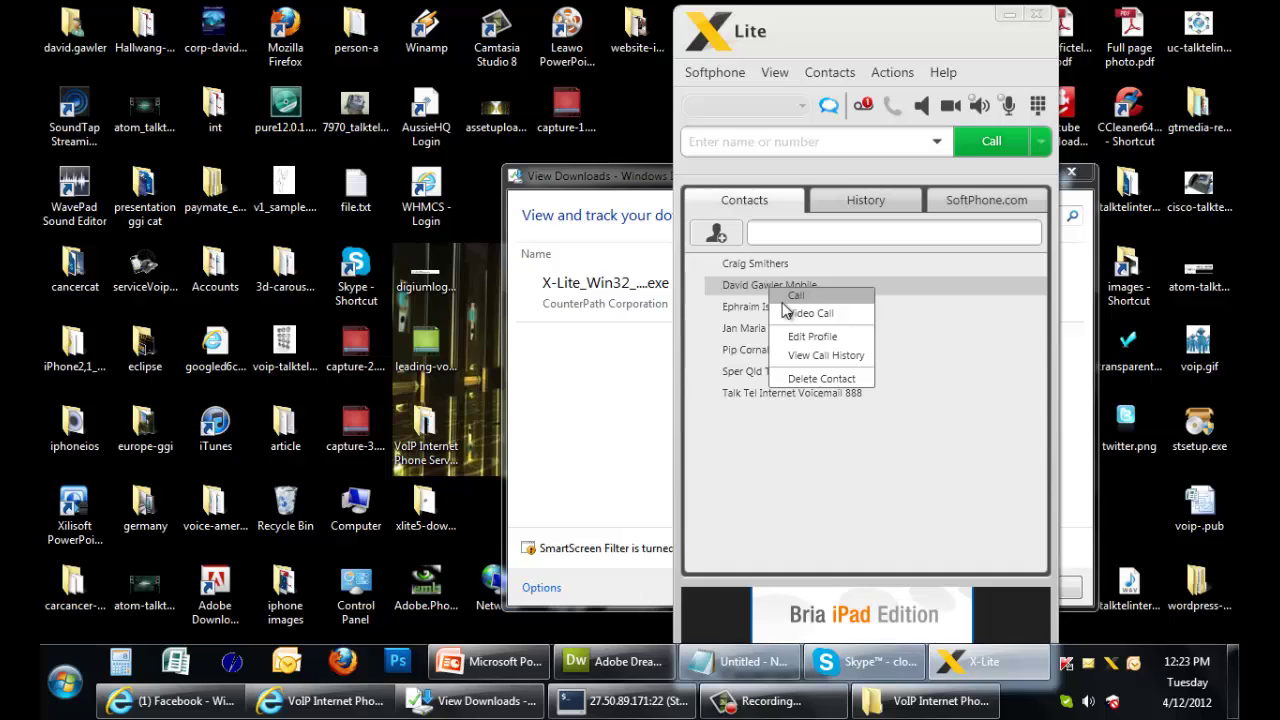
click(782, 299)
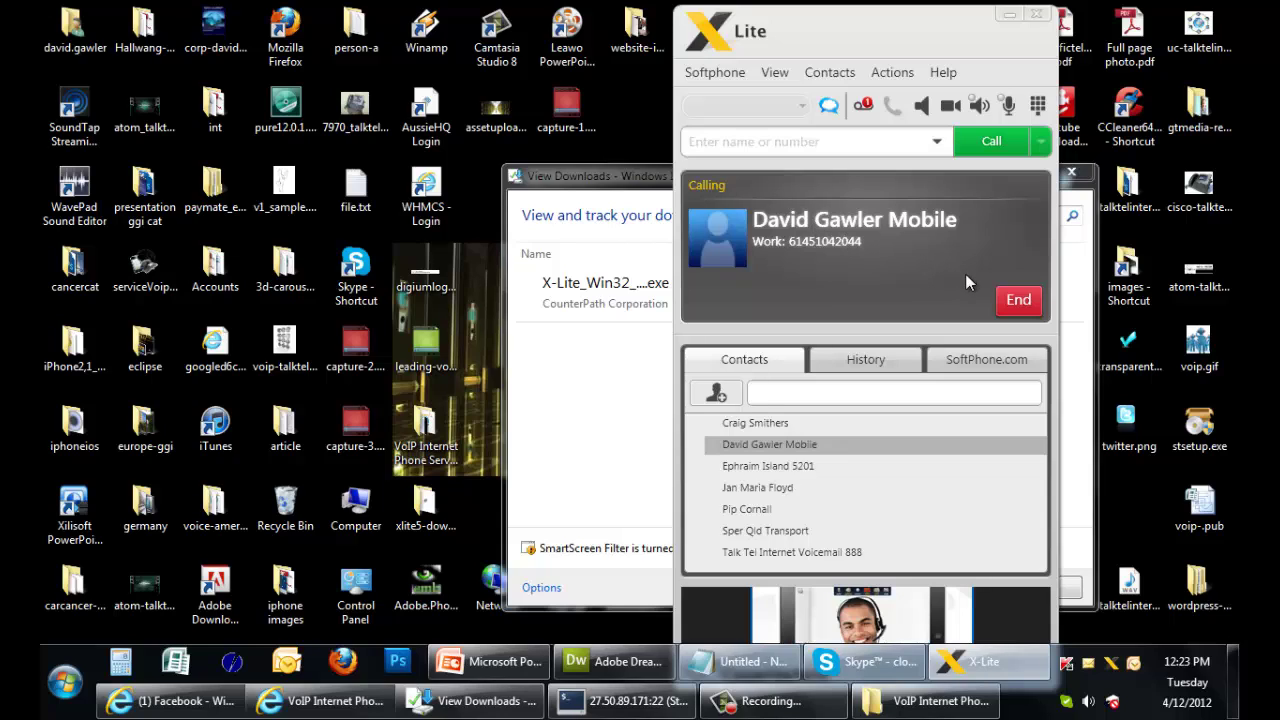
click(1018, 300)
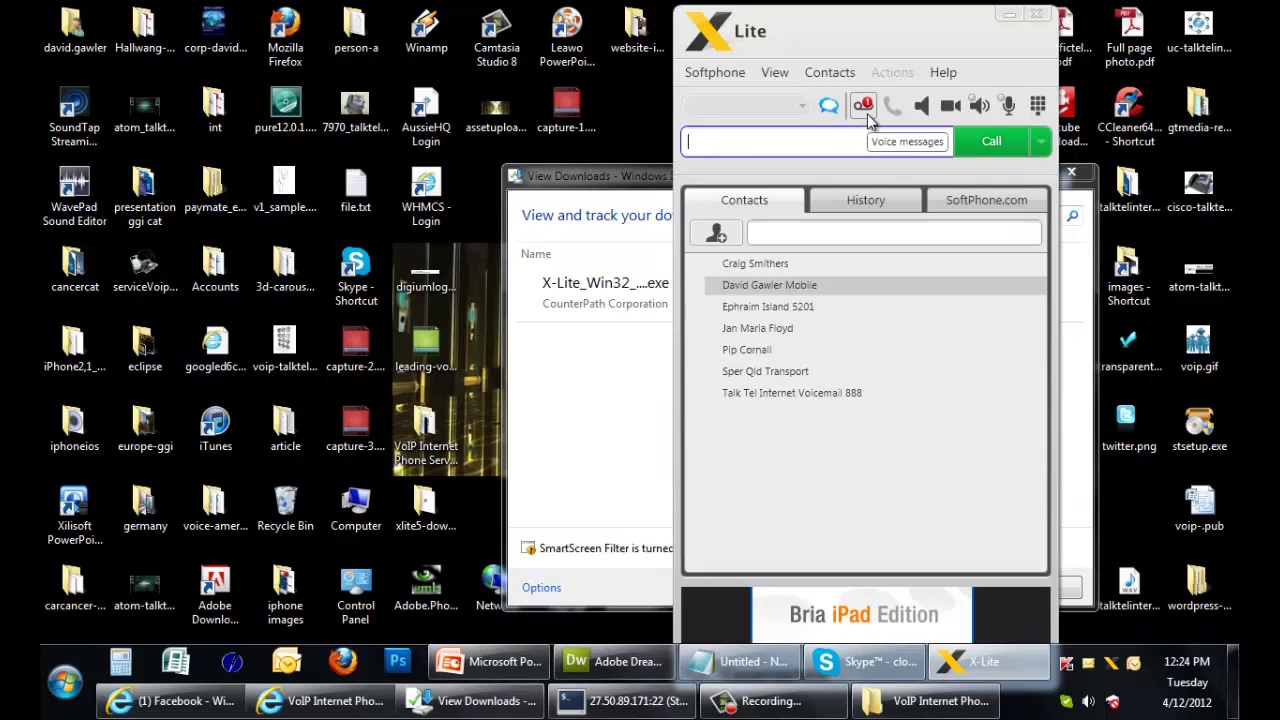
- Open the SIP account settings and close them without changes
click(729, 75)
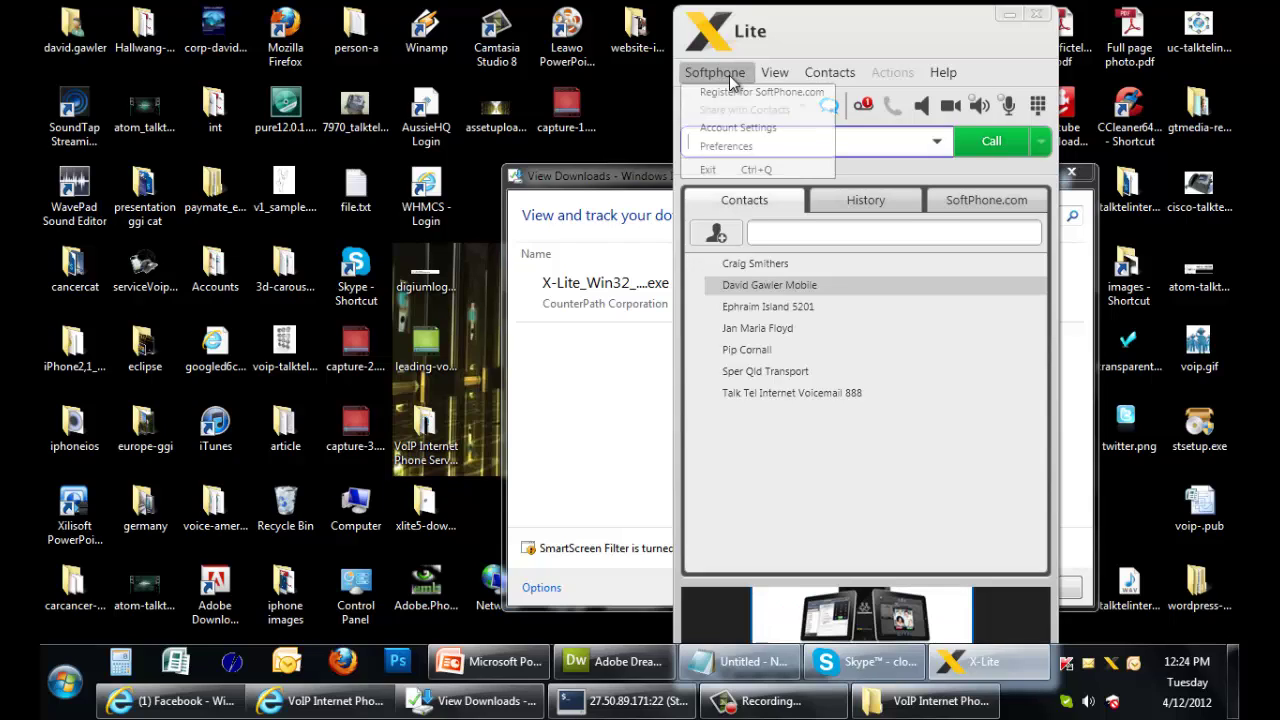
click(724, 128)
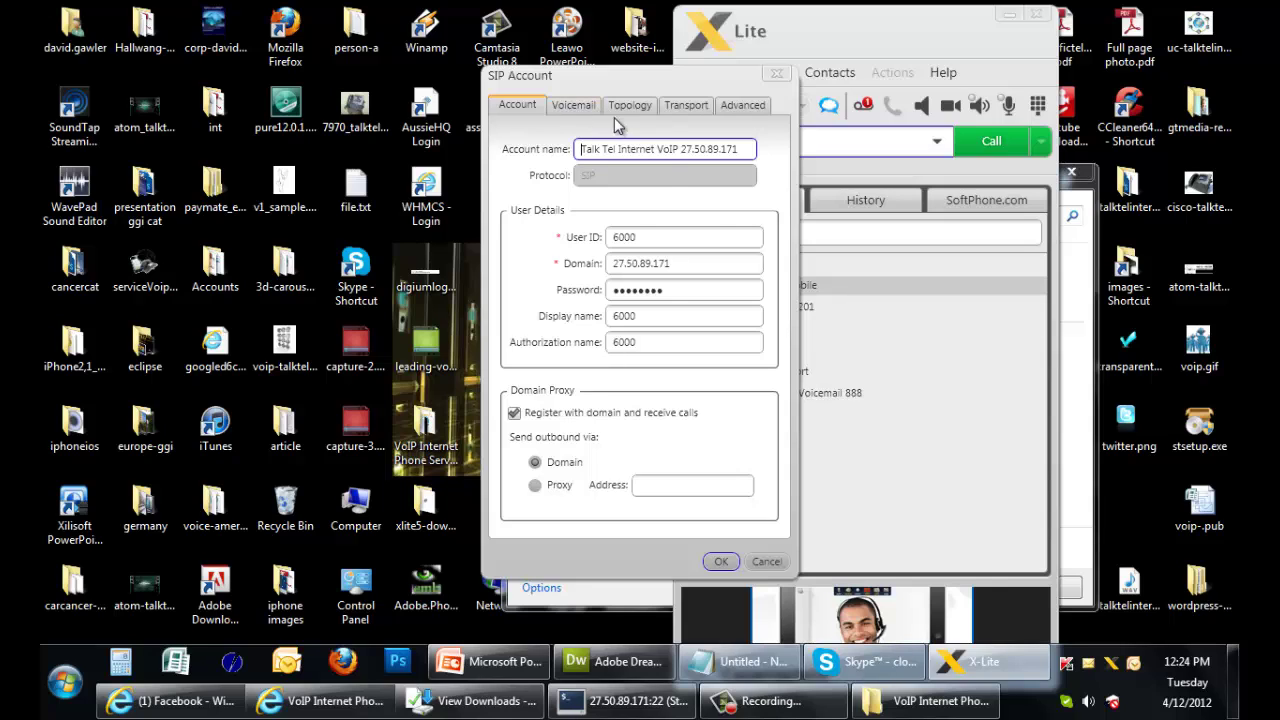
key(Escape)
- Reopen the SIP account settings and select the domain 27.50.89.171 for replacement
click(708, 72)
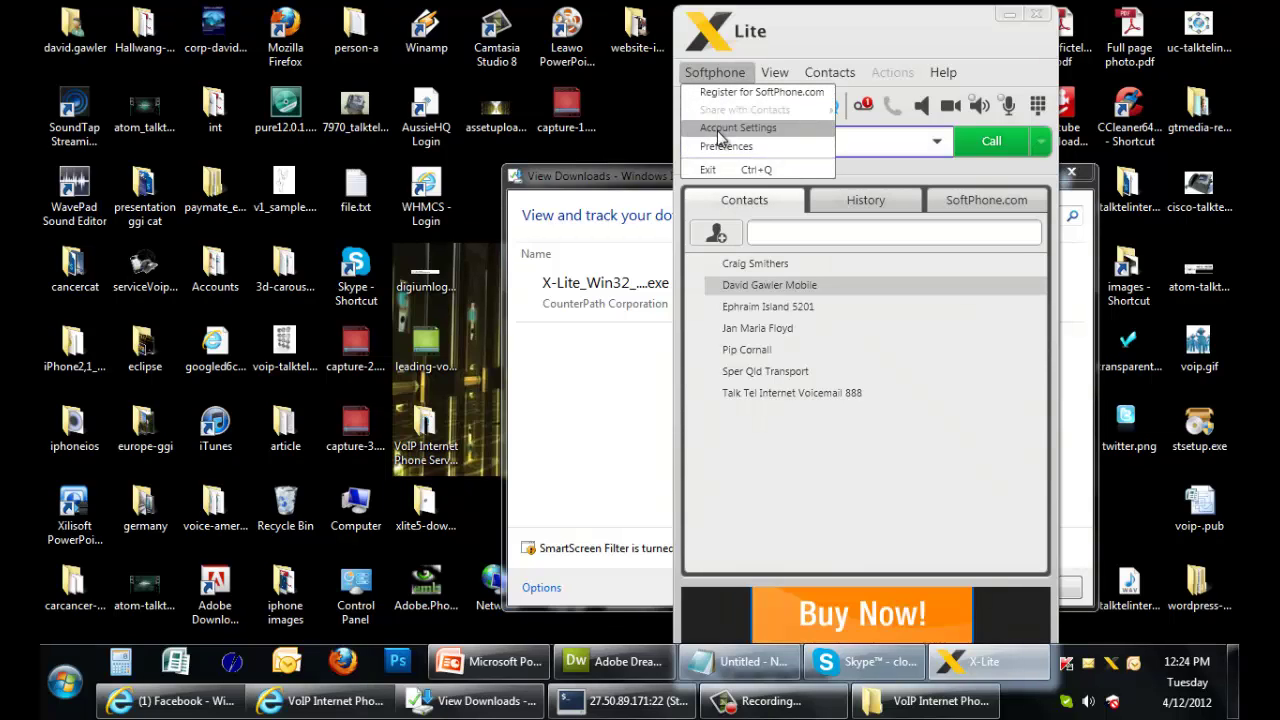
click(720, 130)
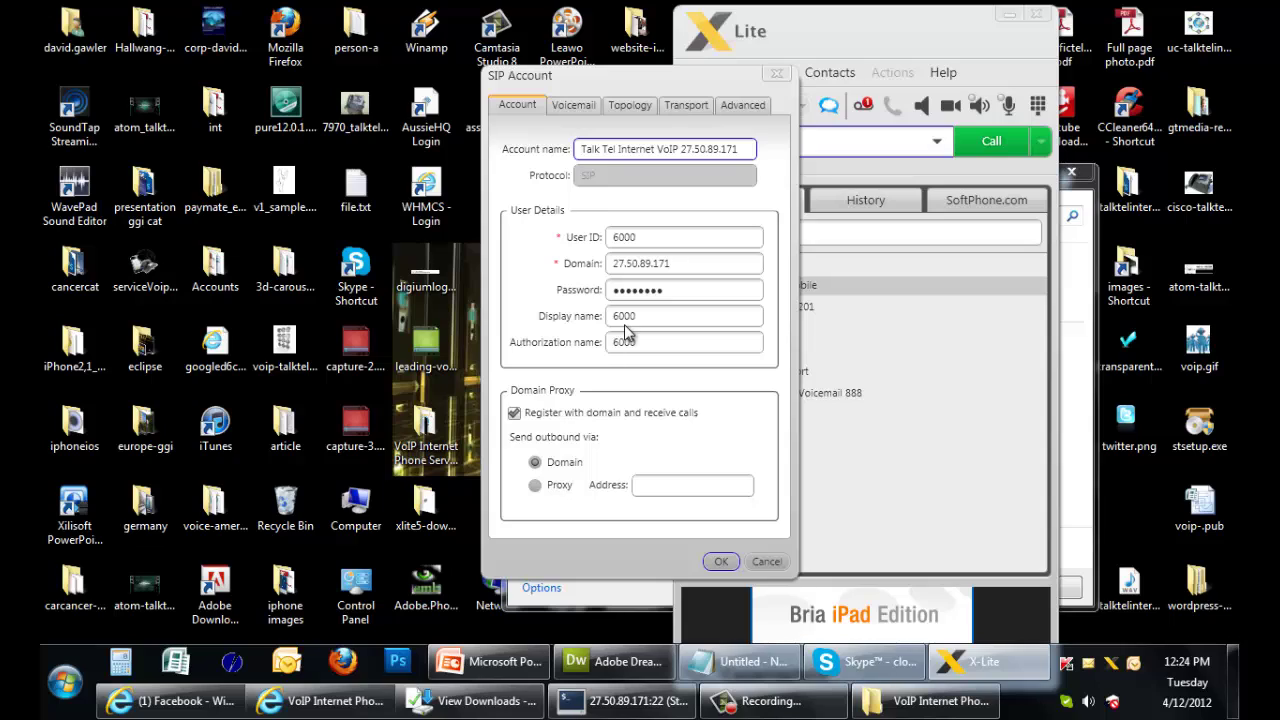
click(650, 240)
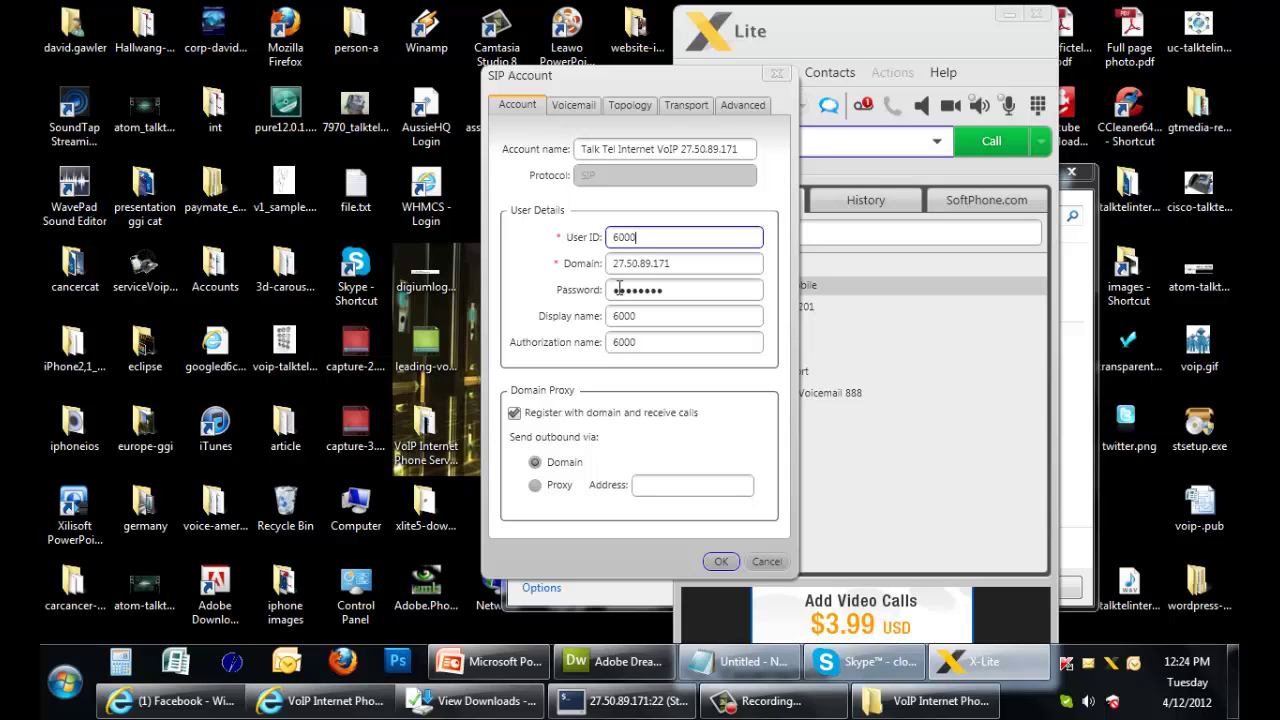
click(630, 265)
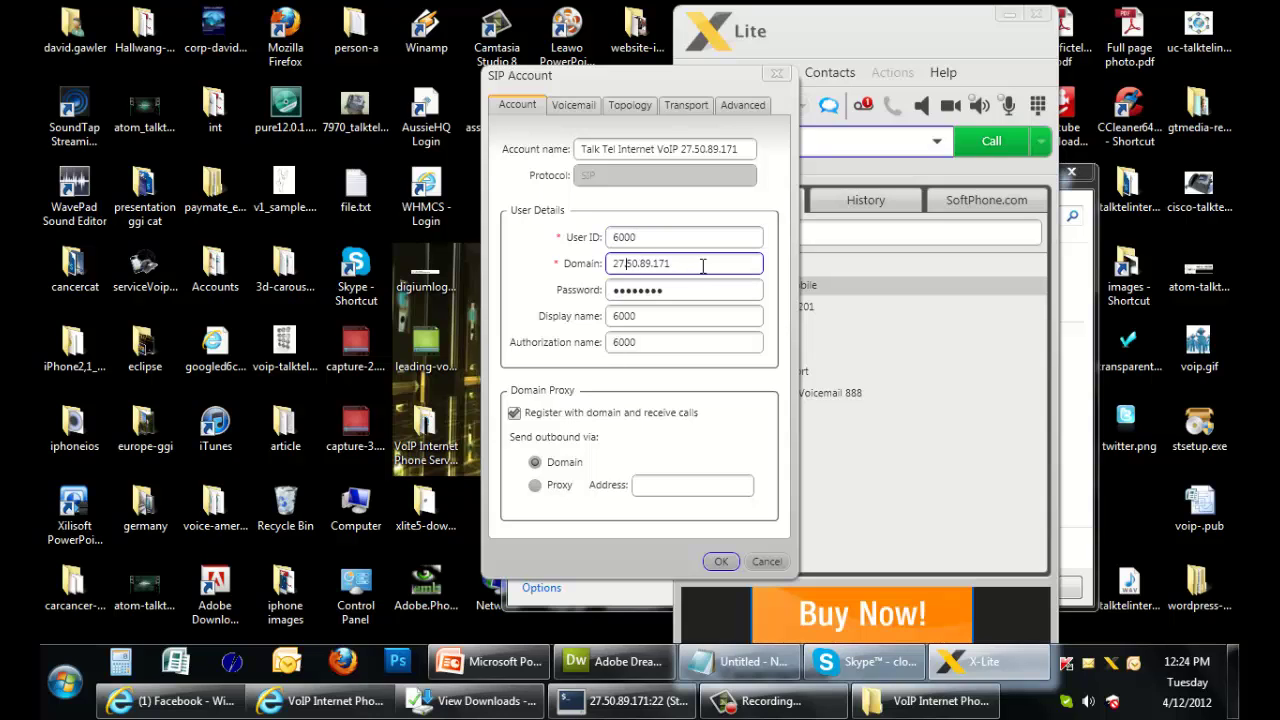
drag(690, 265, 620, 268)
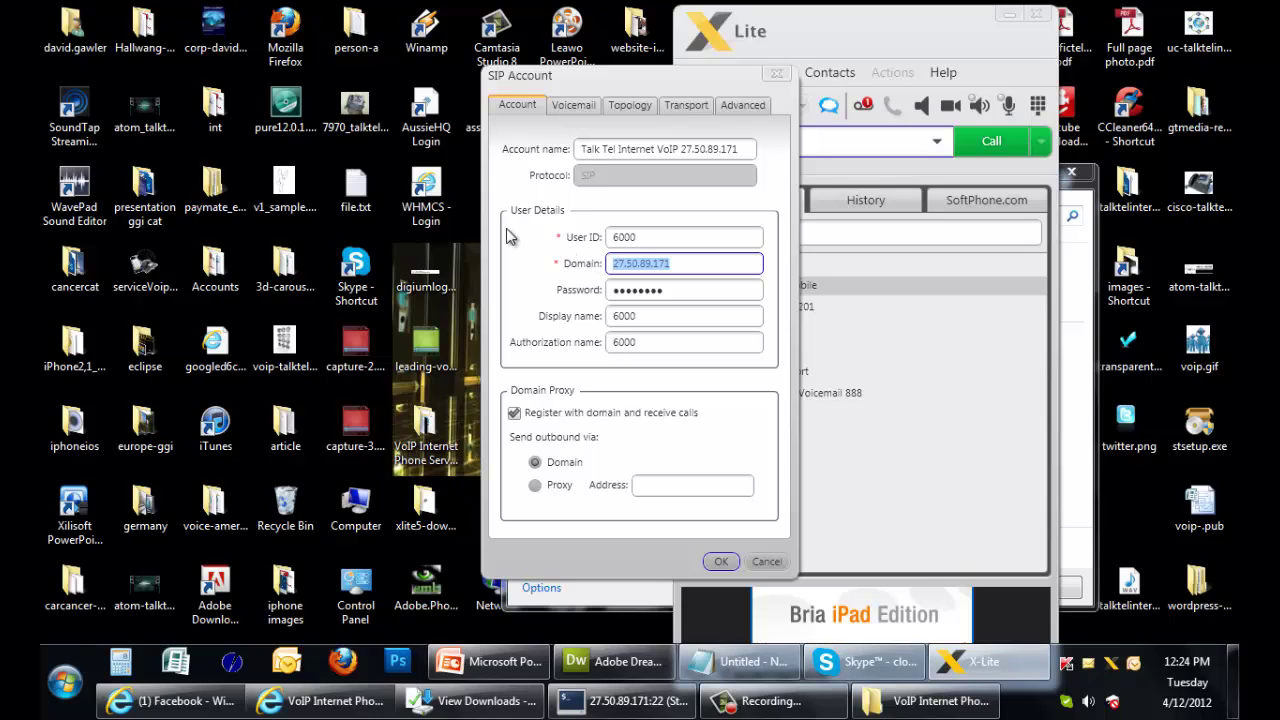
- Change the domain to sipausyd01.talktelinternet.com and save the account settings
text(sipa)
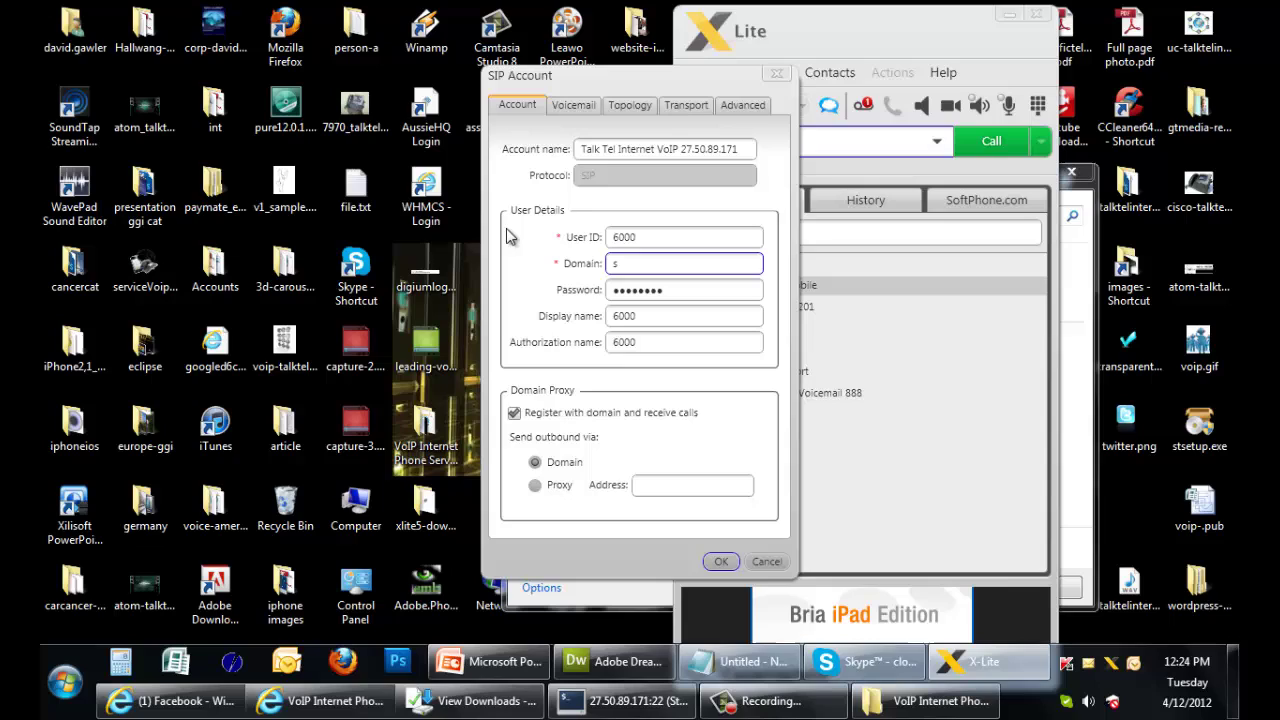
text(usyd)
text(01)
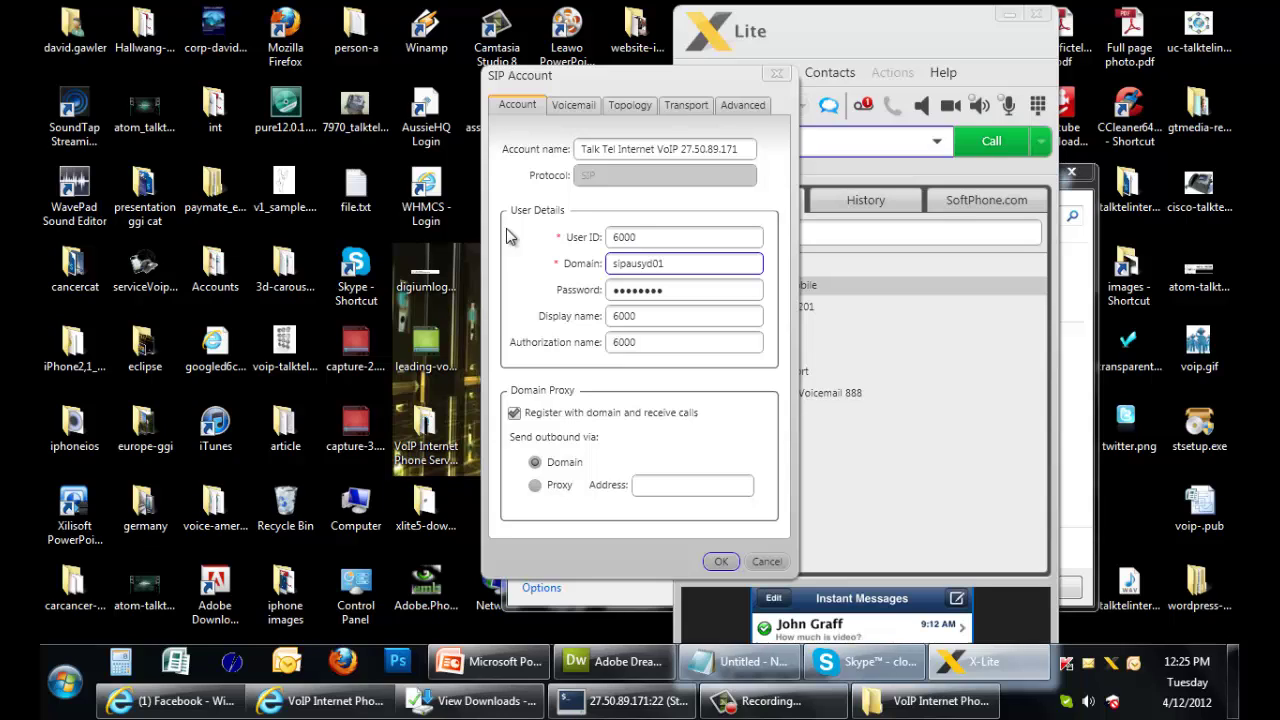
text(.ta)
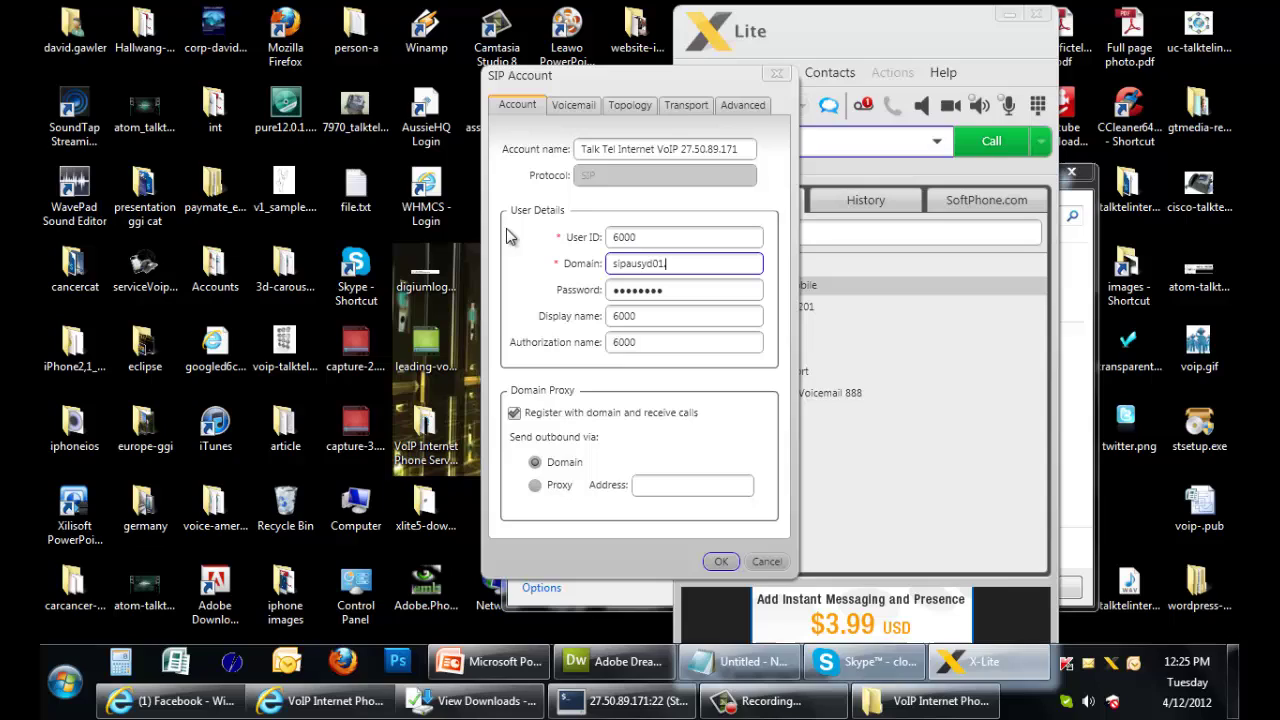
text(lk)
text(telinternet.c)
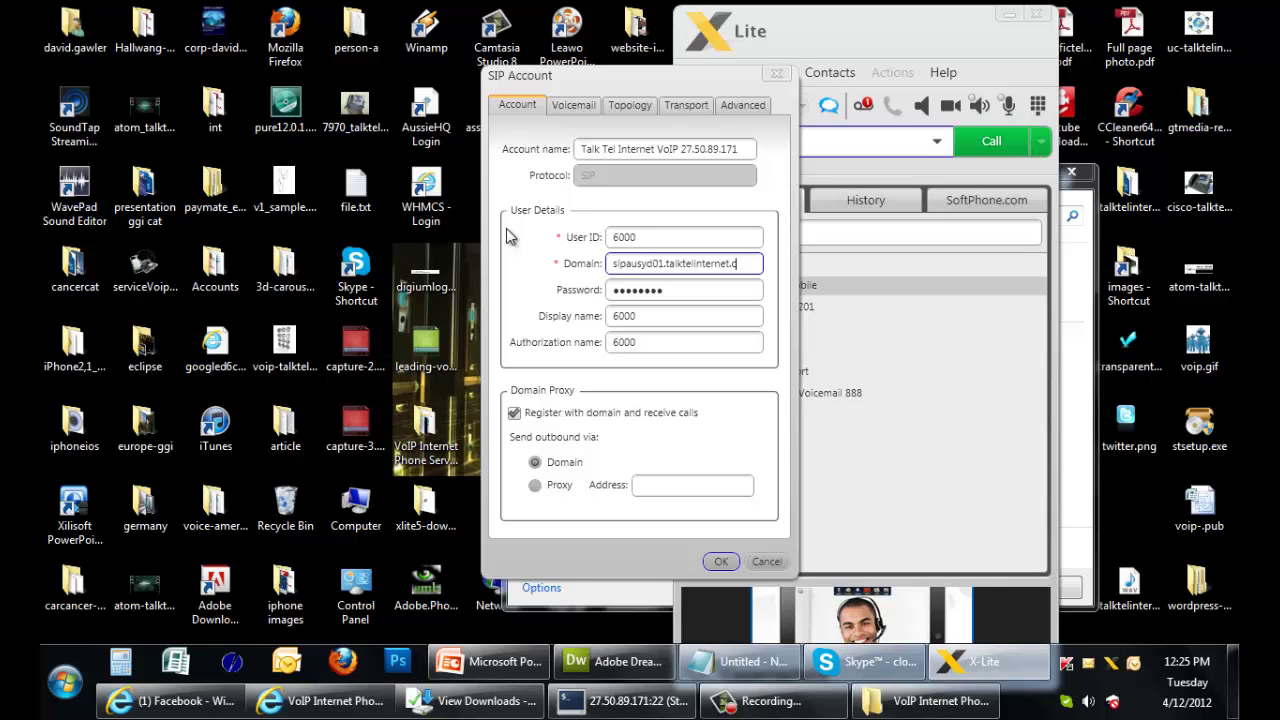
text(om)
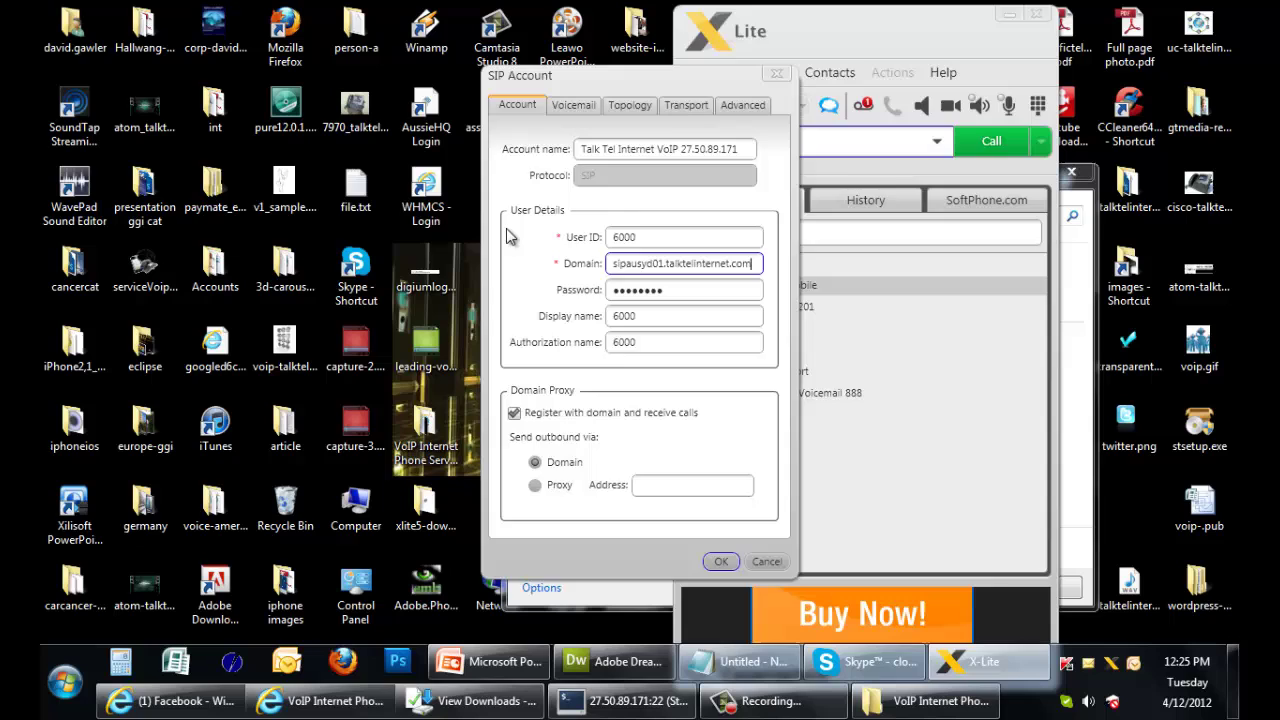
key(Return)
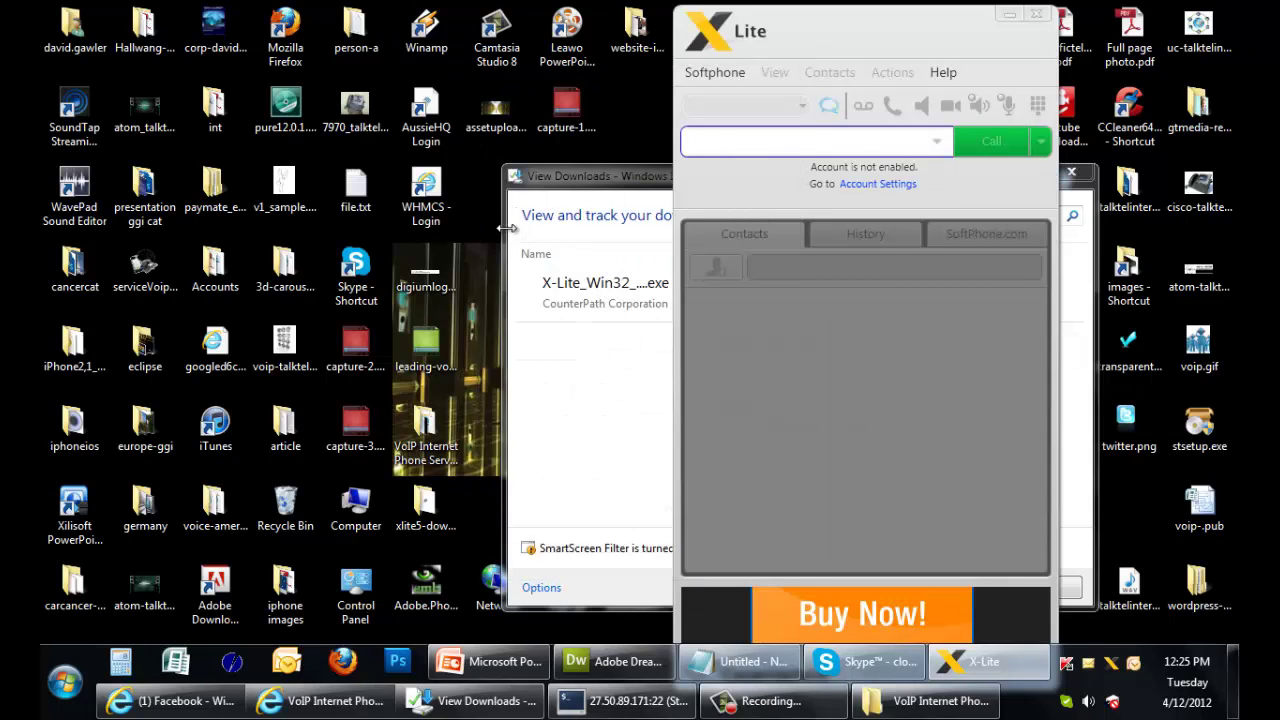
- Reopen account settings from the warning, verify the sipausyd01.talktelinternet.com domain, and close them
click(868, 186)
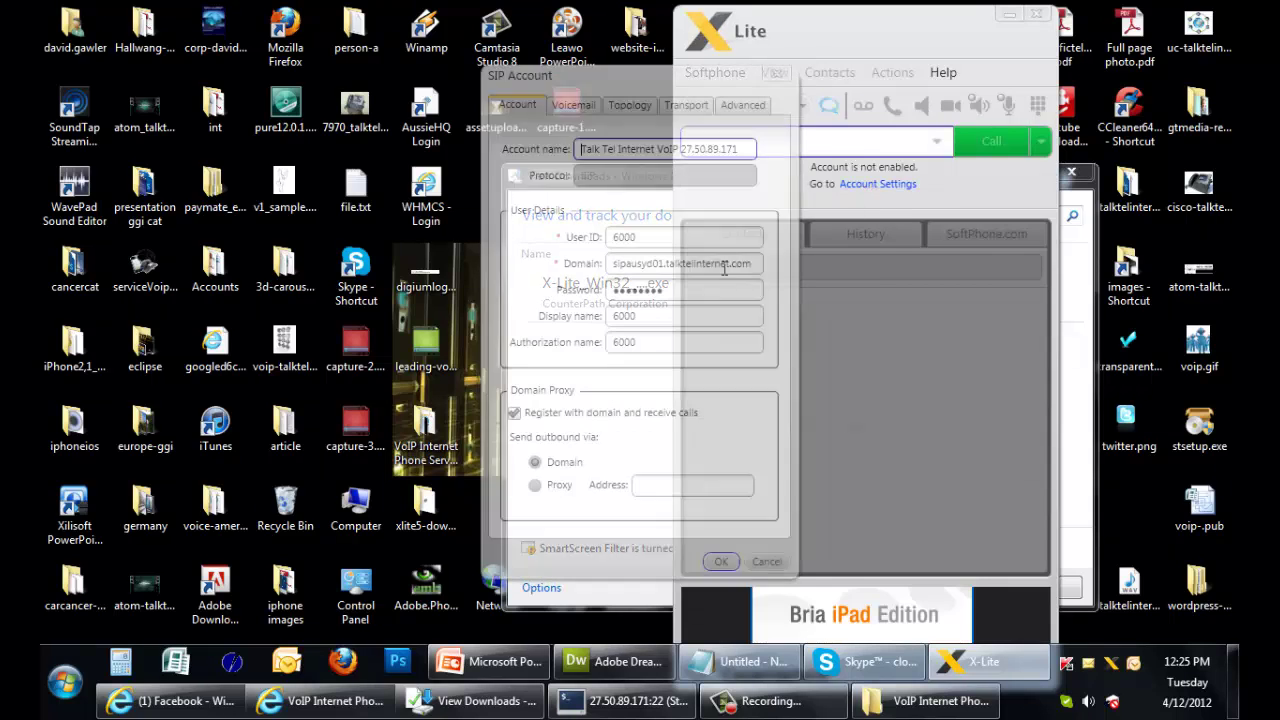
click(714, 263)
click(708, 263)
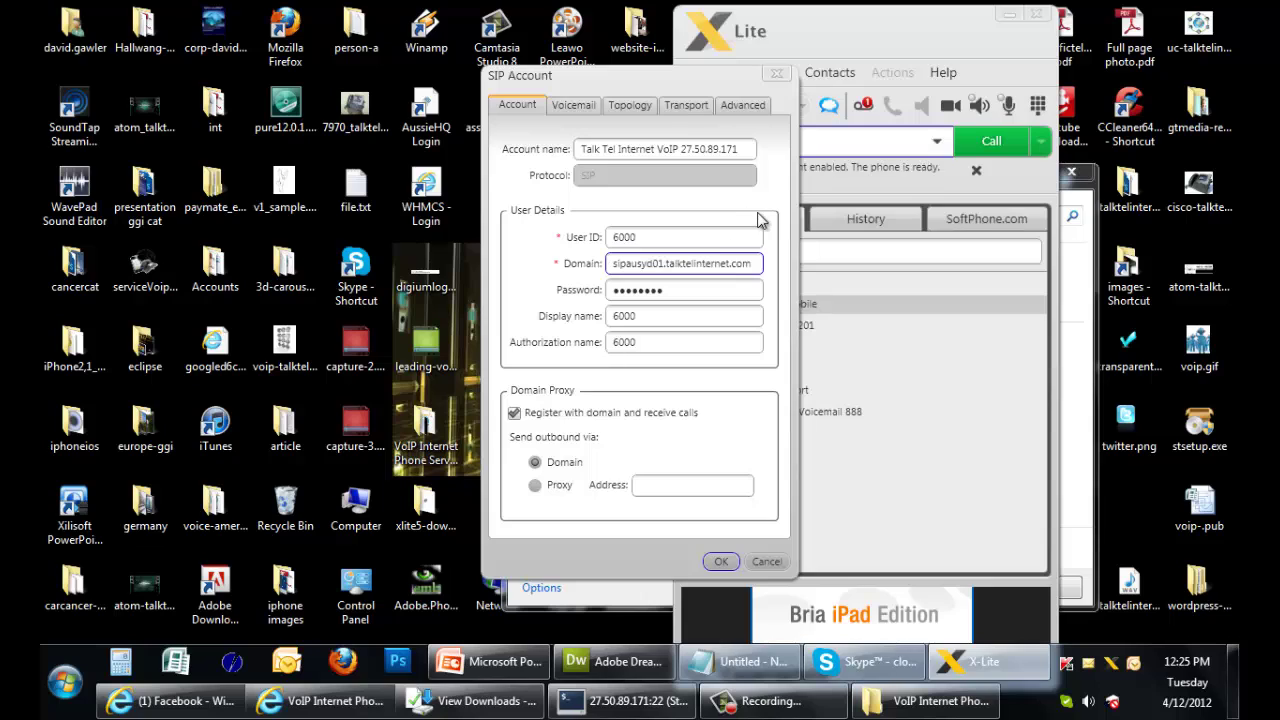
key(Return)
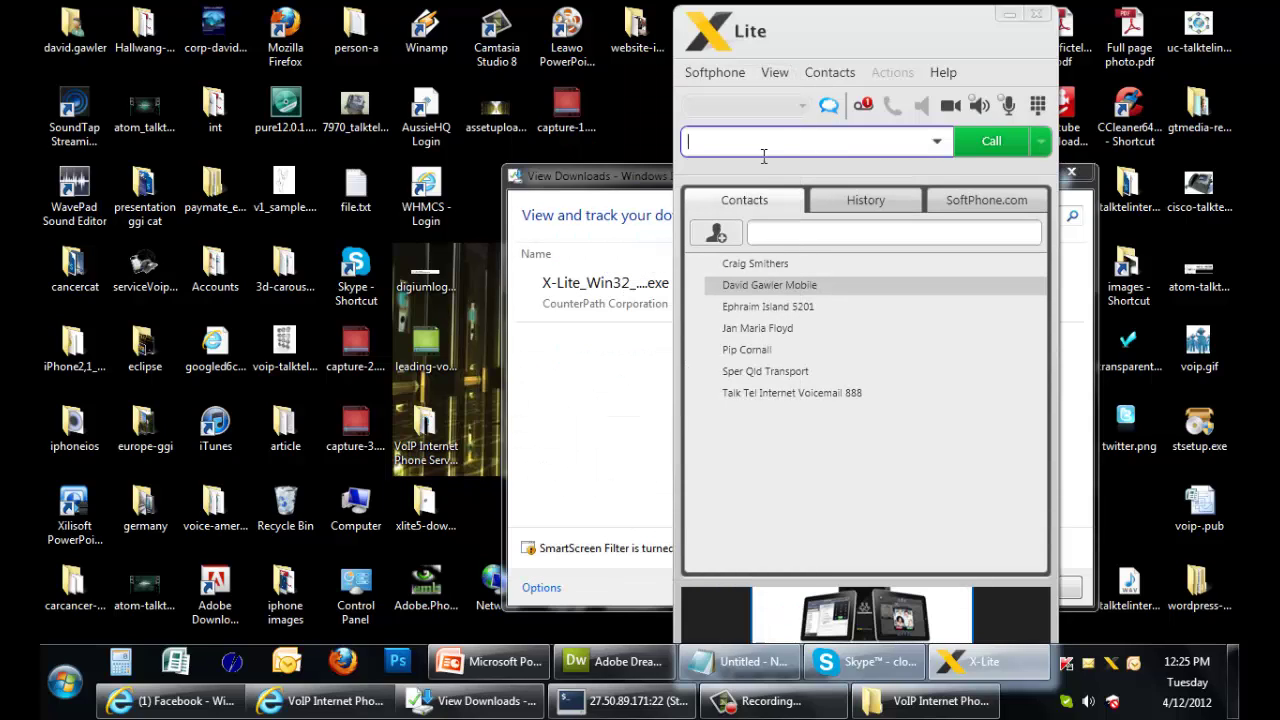
click(714, 72)
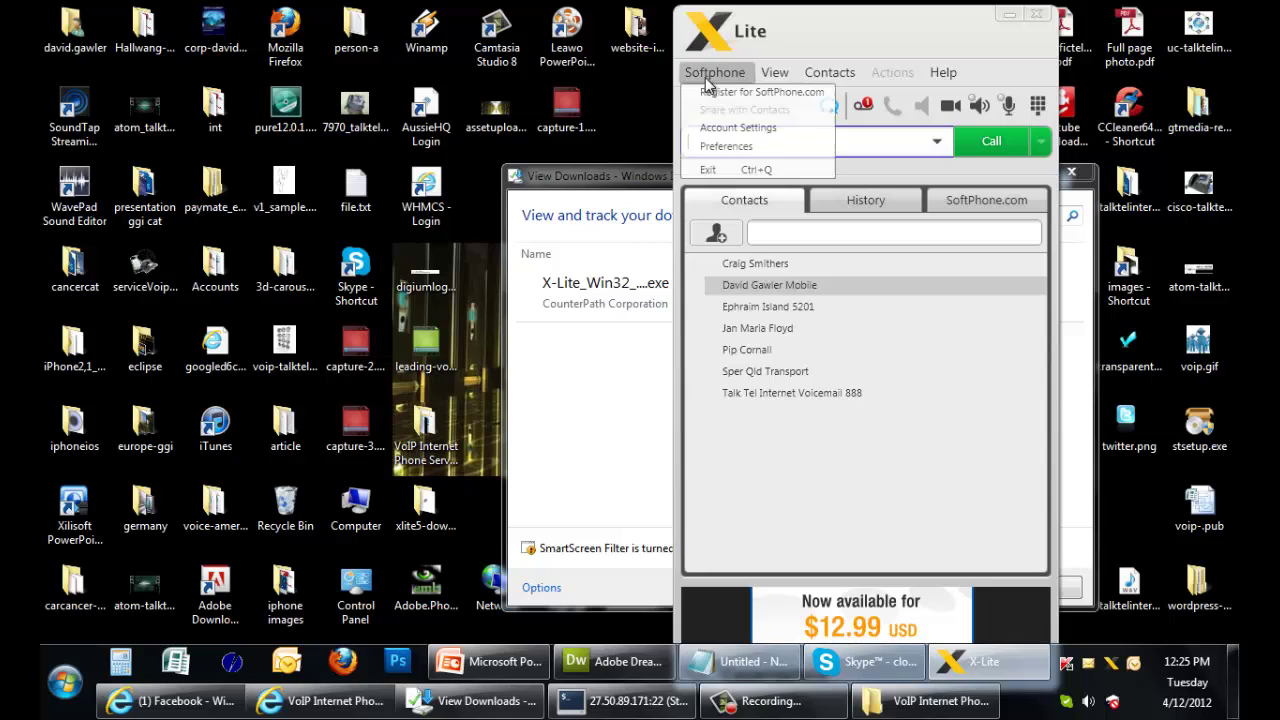
click(727, 134)
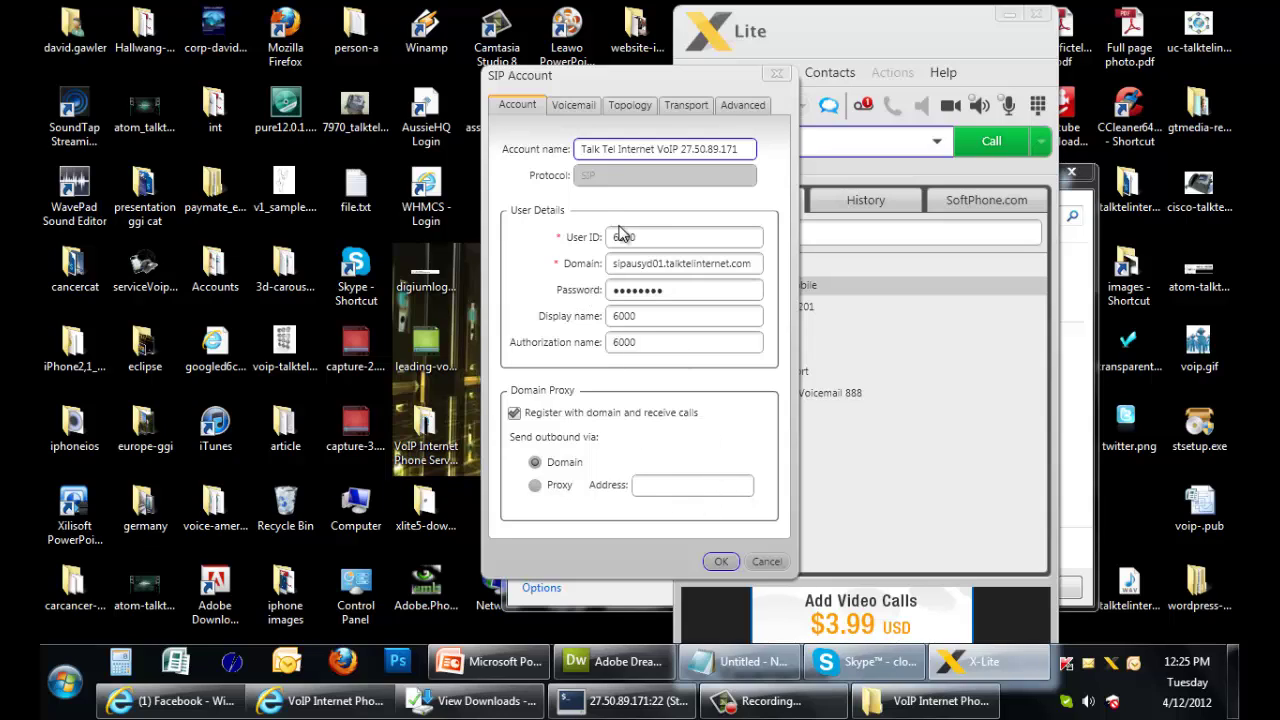
click(636, 263)
key(Tab)
key(Tab)
key(Tab)
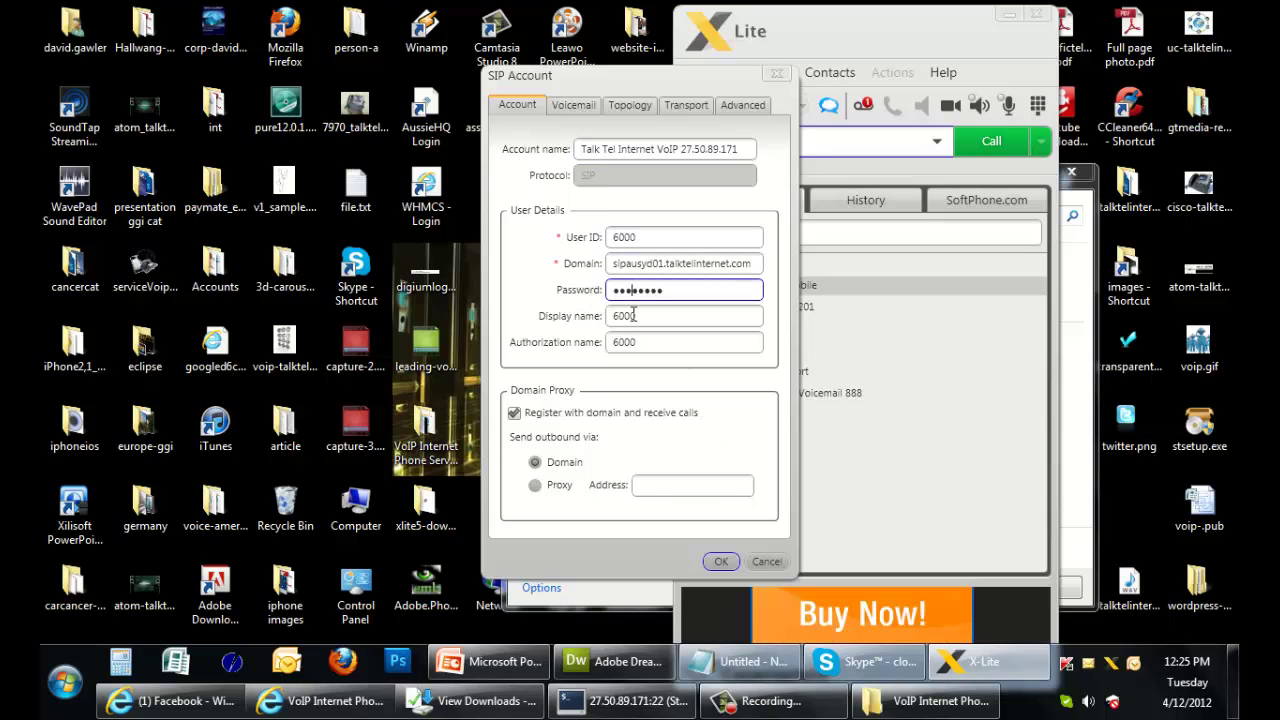
click(716, 562)
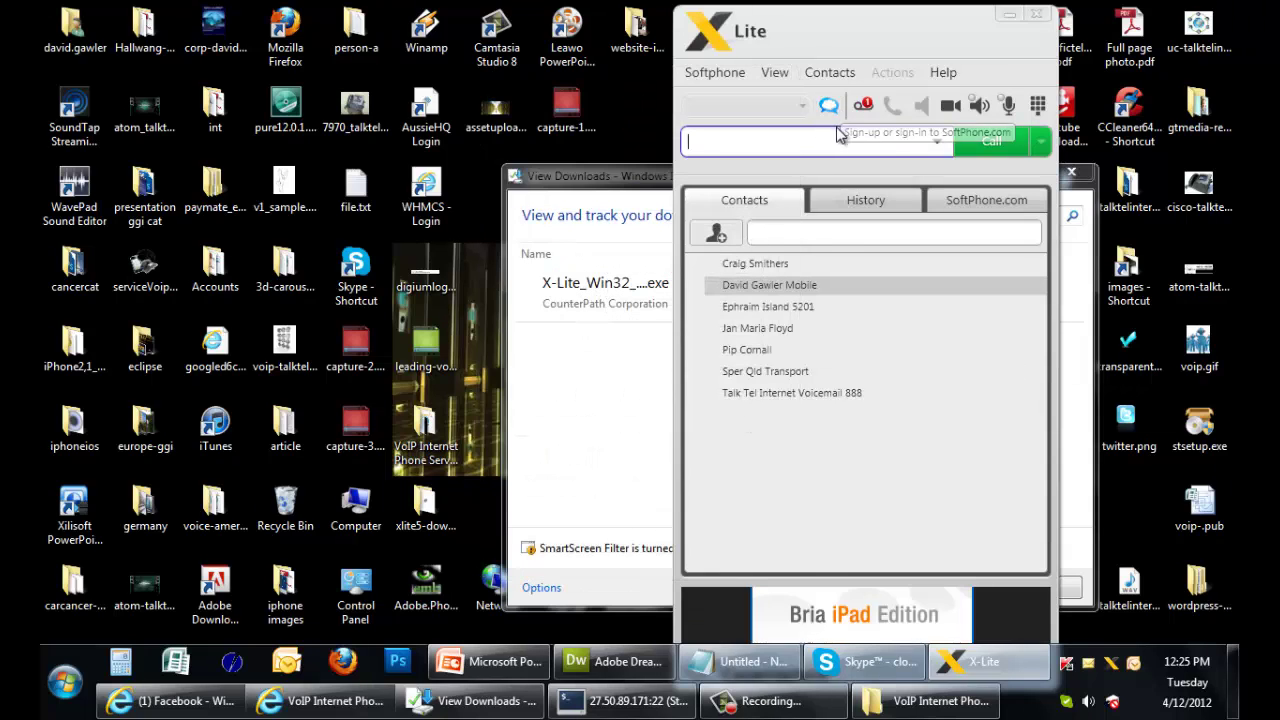